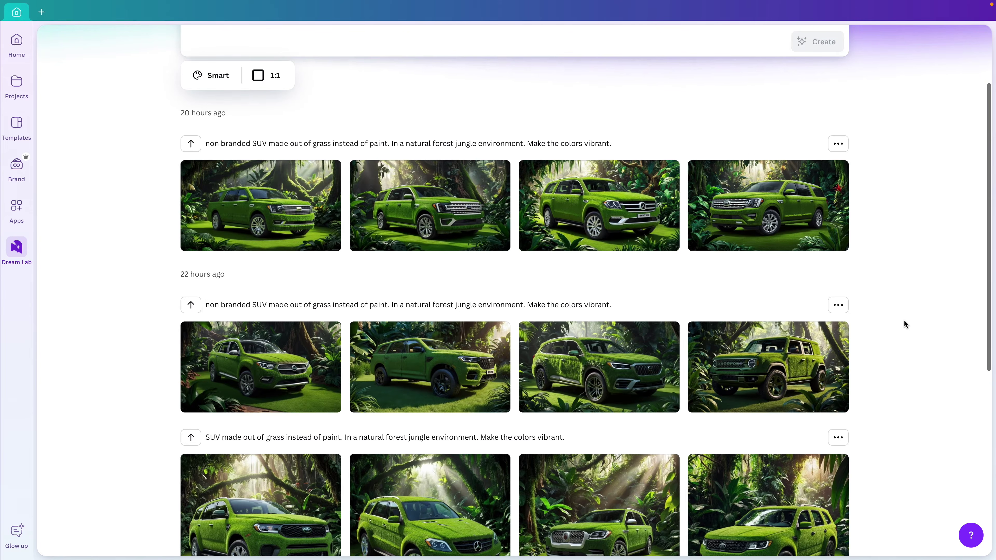
Step: Enter the image prompt "Tiger leaping towards the camera in a jungle environment."
{"action": "scroll", "coordinate": [917, 369], "scroll_direction": "up", "scroll_amount": 5}
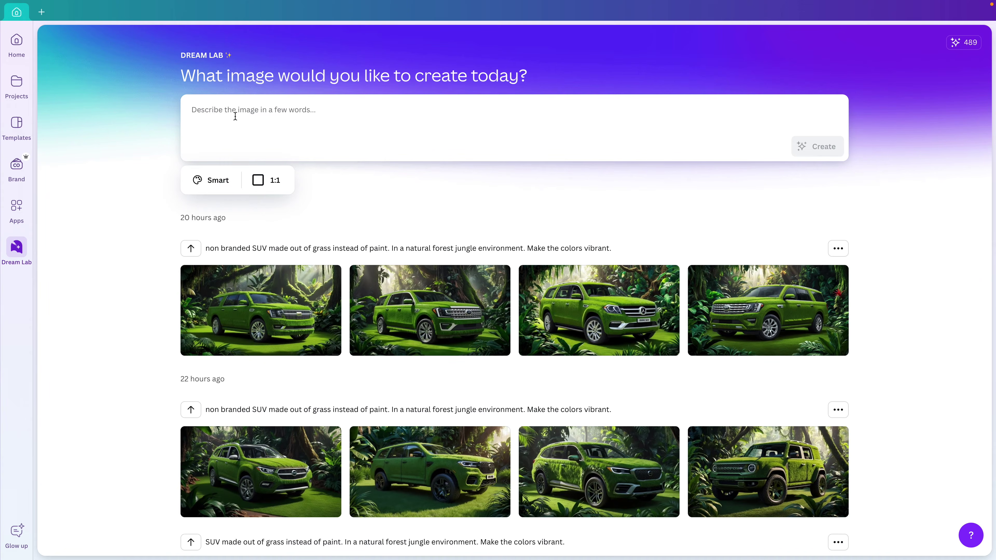
{"action": "left_click", "coordinate": [235, 117]}
{"action": "type", "text": "Tig"}
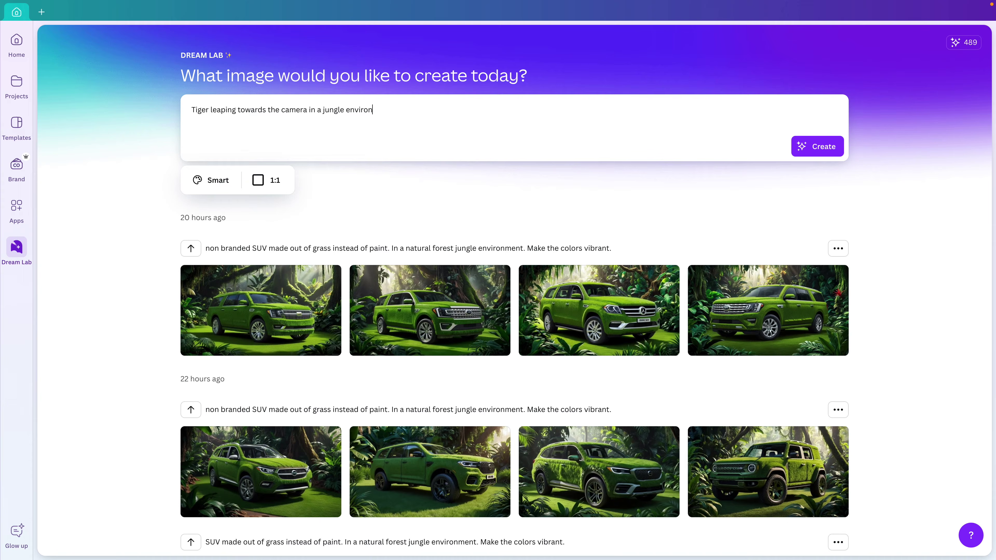
{"action": "type", "text": "ment."}
Step: Browse the available image styles and choose 3D Render for the prompt
{"action": "left_click", "coordinate": [213, 181]}
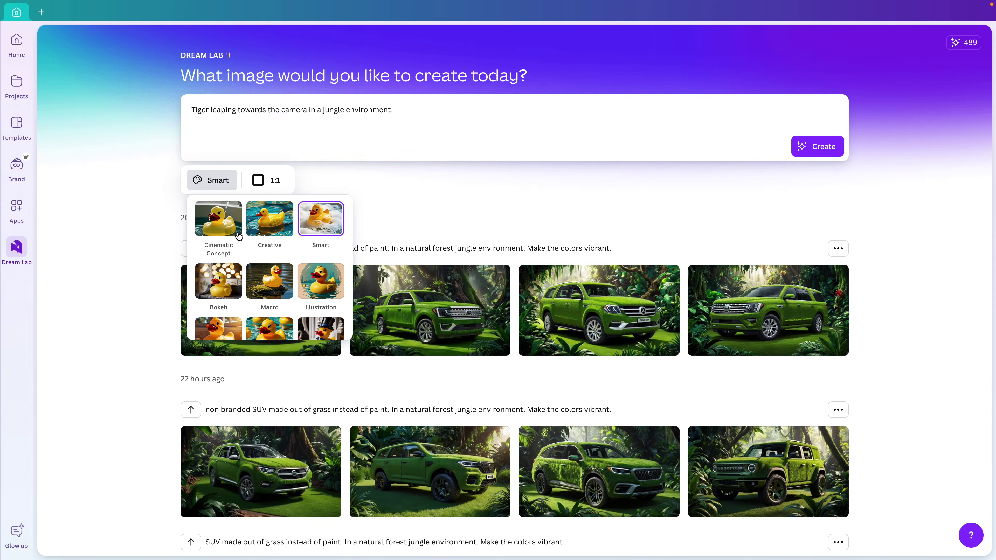
{"action": "scroll", "coordinate": [237, 235], "scroll_direction": "down", "scroll_amount": 1}
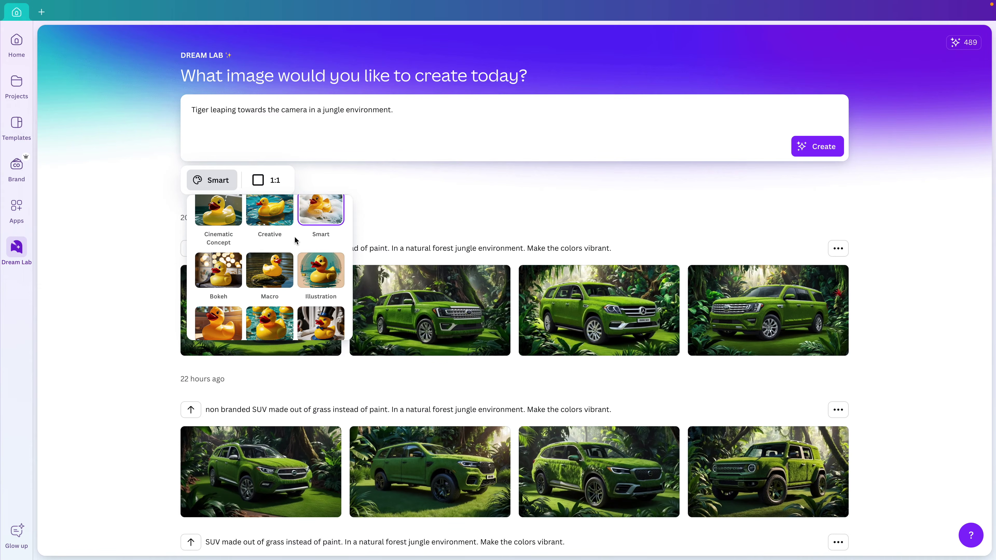
{"action": "scroll", "coordinate": [295, 240], "scroll_direction": "down", "scroll_amount": 3}
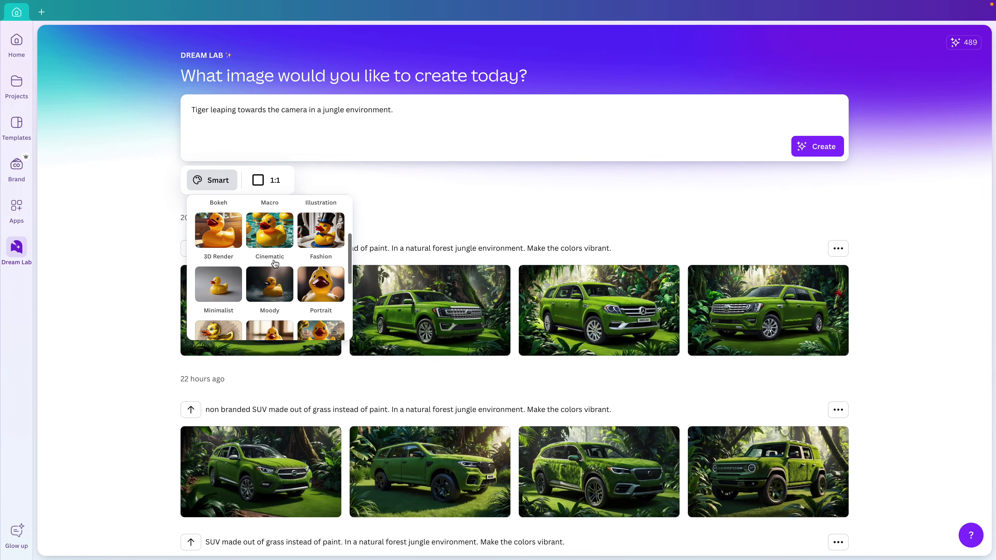
{"action": "scroll", "coordinate": [275, 263], "scroll_direction": "down", "scroll_amount": 3}
{"action": "scroll", "coordinate": [274, 264], "scroll_direction": "up", "scroll_amount": 3}
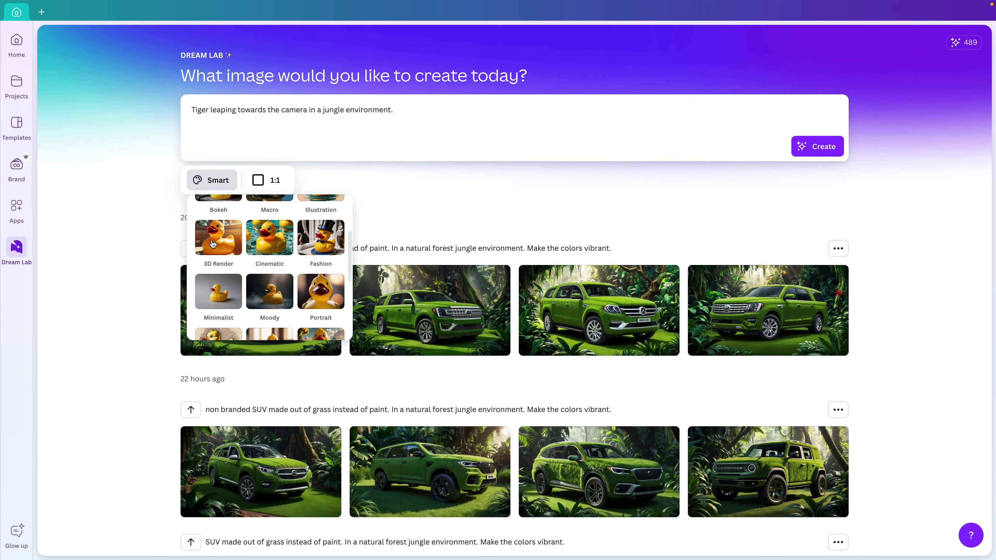
{"action": "left_click", "coordinate": [212, 244]}
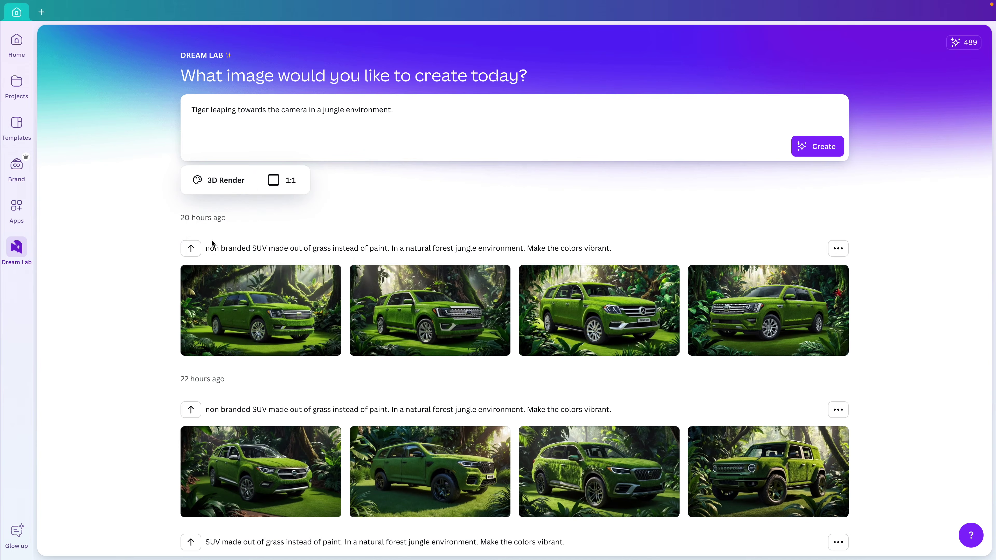
Step: Set the aspect ratio to 16:9 and generate the tiger images
{"action": "left_click", "coordinate": [289, 184]}
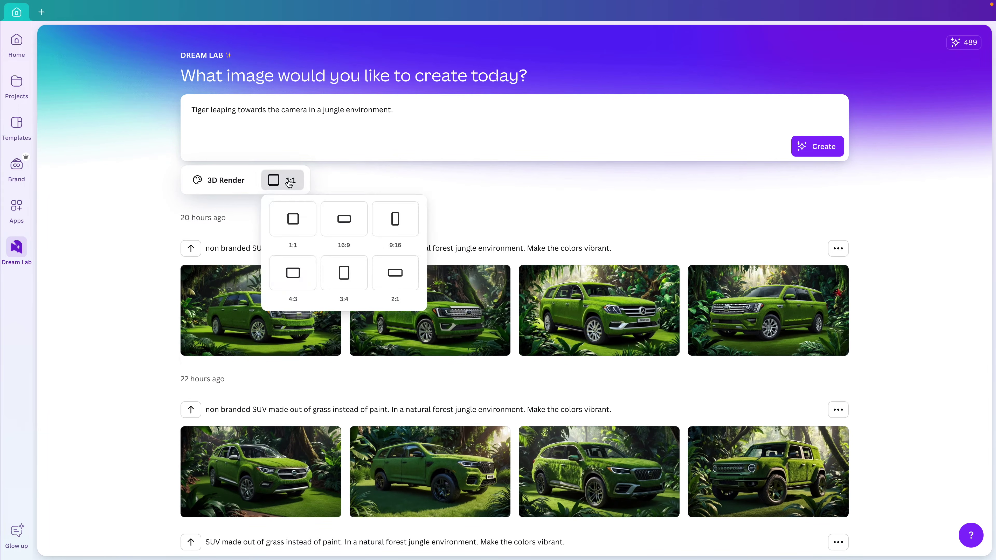
{"action": "left_click", "coordinate": [348, 228]}
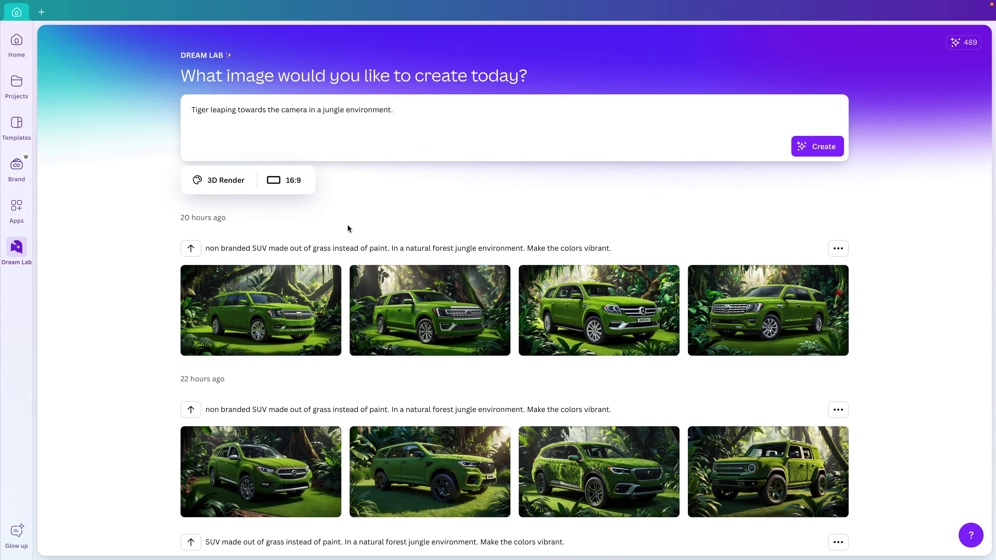
{"action": "left_click", "coordinate": [833, 149]}
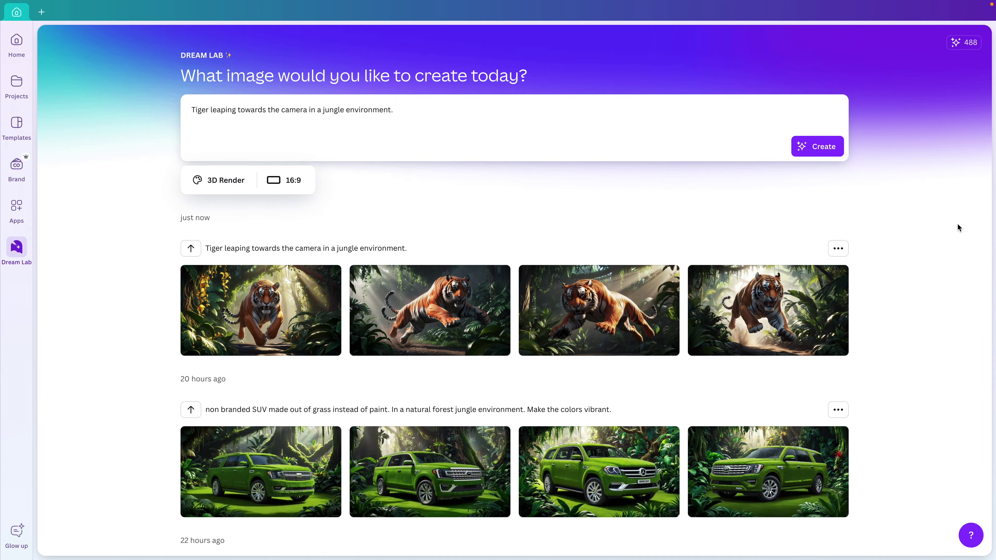
Step: Examine each of the four generated tiger images in the enlarged preview, one after another
{"action": "mouse_move", "coordinate": [753, 294]}
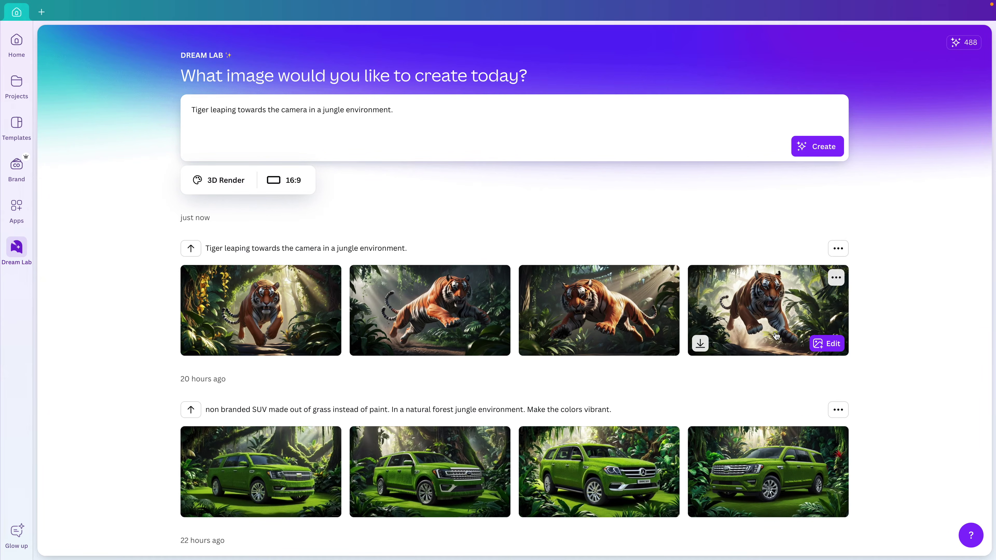
{"action": "left_click", "coordinate": [277, 307]}
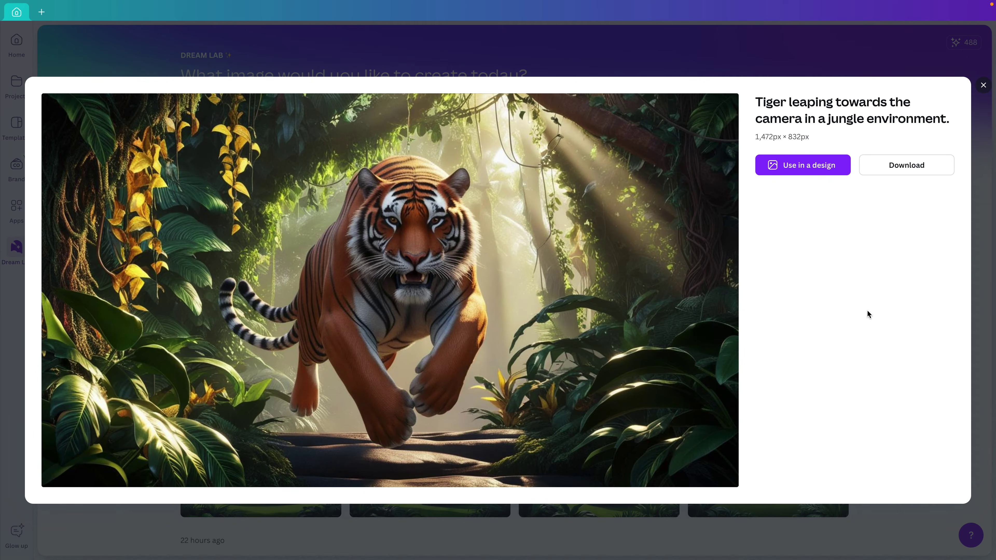
{"action": "left_click", "coordinate": [976, 284]}
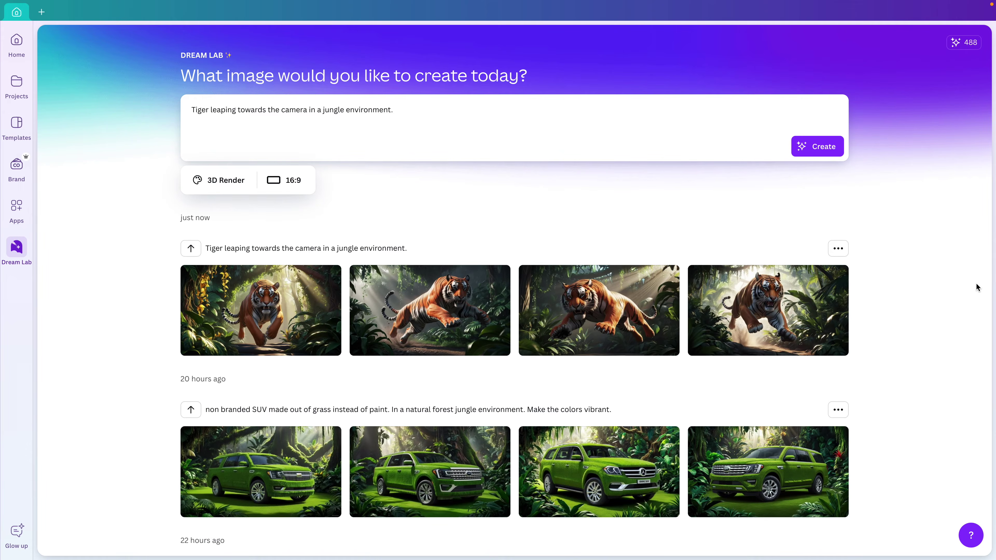
{"action": "left_click", "coordinate": [402, 322]}
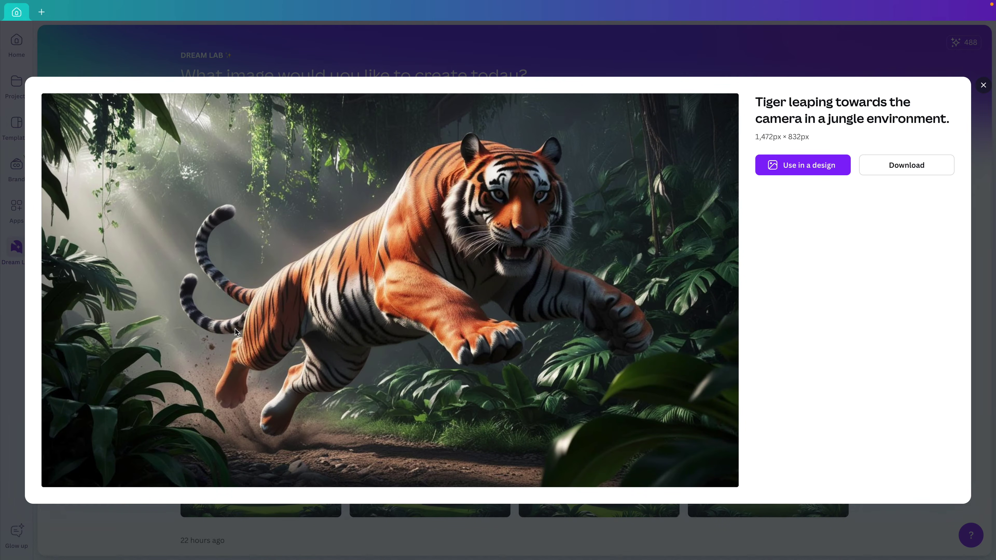
{"action": "left_click", "coordinate": [983, 85]}
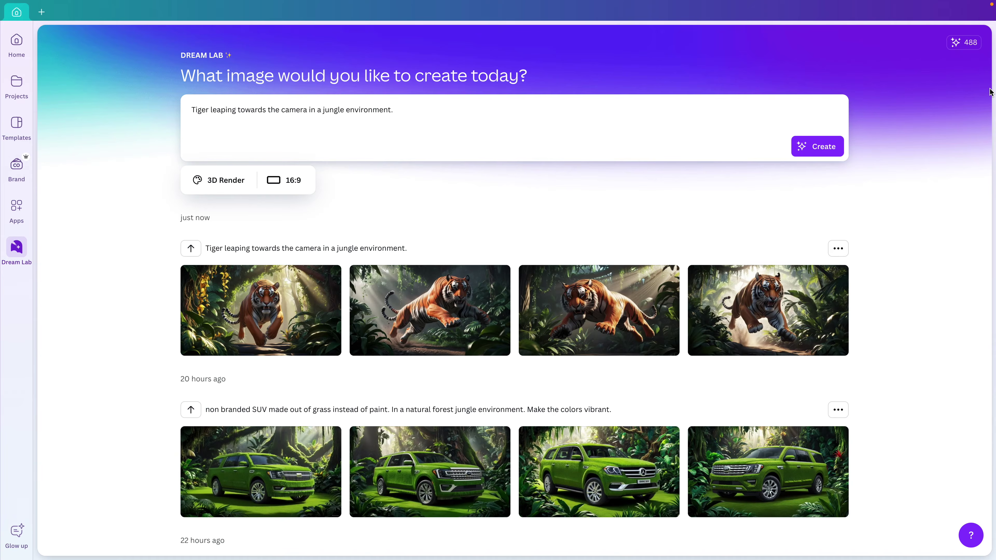
{"action": "left_click", "coordinate": [606, 334]}
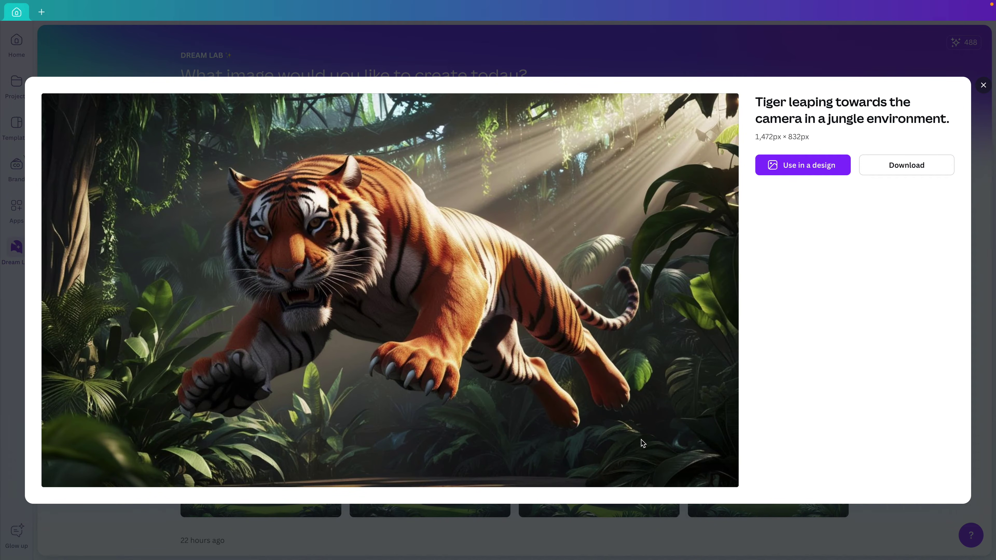
{"action": "left_click", "coordinate": [983, 85]}
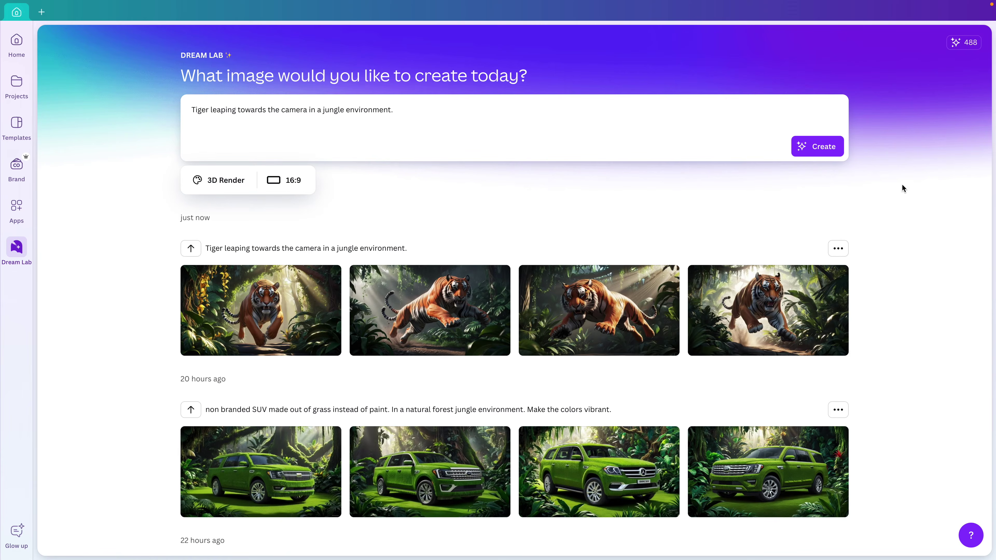
{"action": "left_click", "coordinate": [782, 323]}
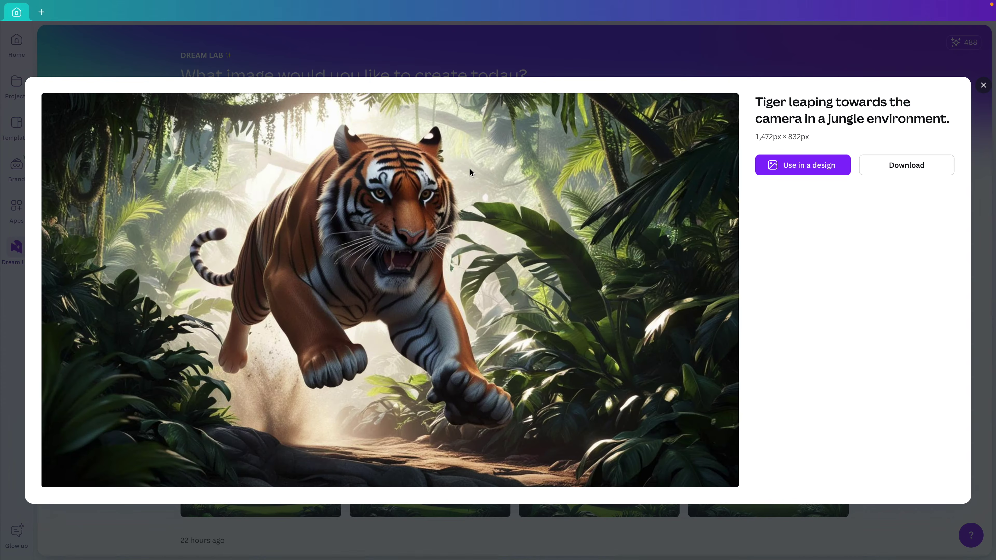
{"action": "left_click", "coordinate": [976, 321]}
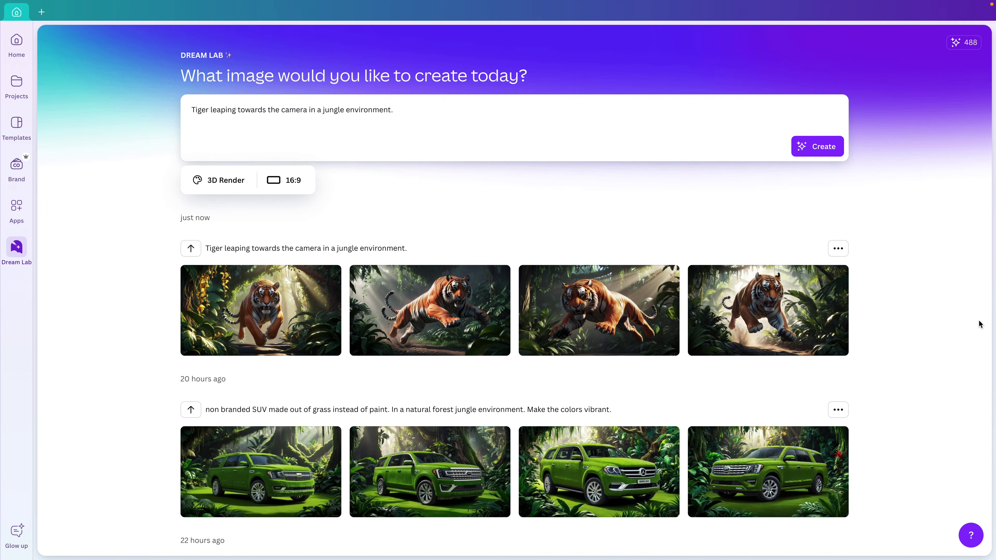
Step: Reuse the tiger prompt to generate two more sets of images with the same style and aspect ratio
{"action": "left_click", "coordinate": [190, 251]}
{"action": "left_click", "coordinate": [823, 147]}
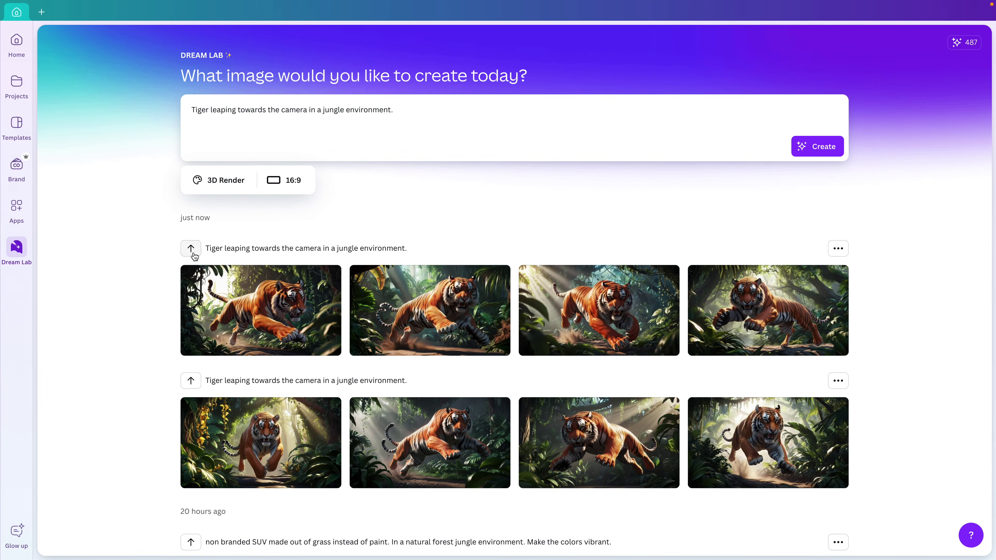
{"action": "left_click", "coordinate": [818, 148]}
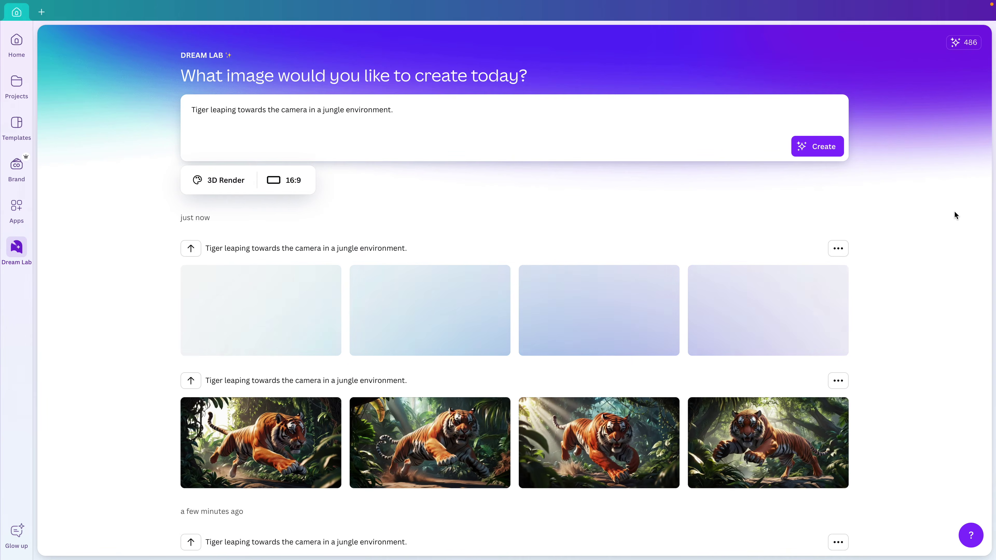
Step: Use the third tiger image from the first generated set in a new design
{"action": "scroll", "coordinate": [904, 359], "scroll_direction": "down", "scroll_amount": 3}
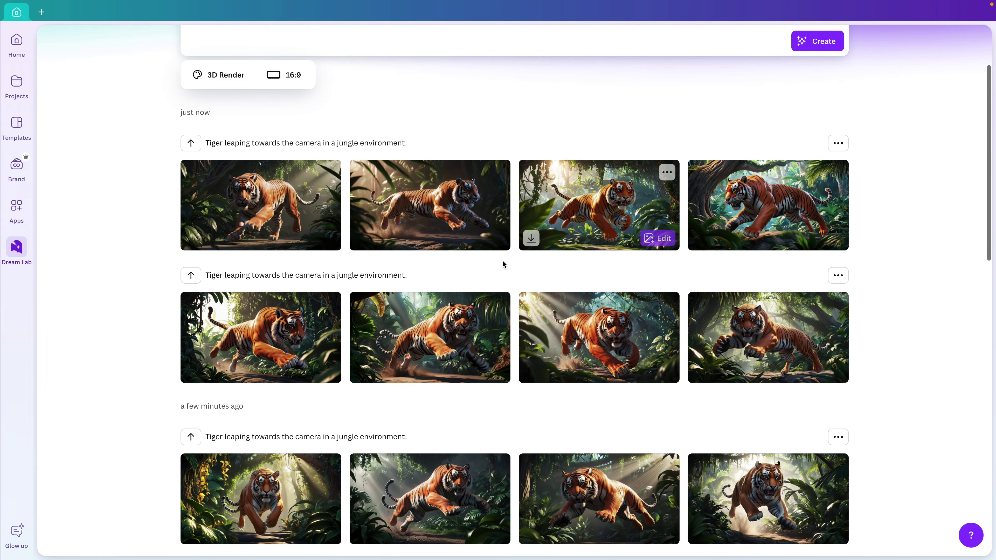
{"action": "scroll", "coordinate": [604, 376], "scroll_direction": "down", "scroll_amount": 1}
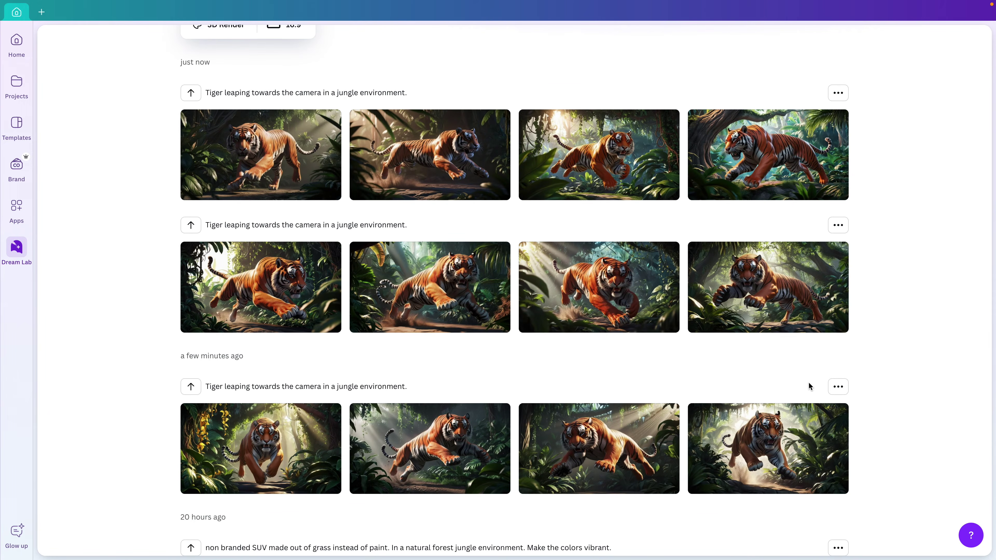
{"action": "left_click", "coordinate": [601, 433]}
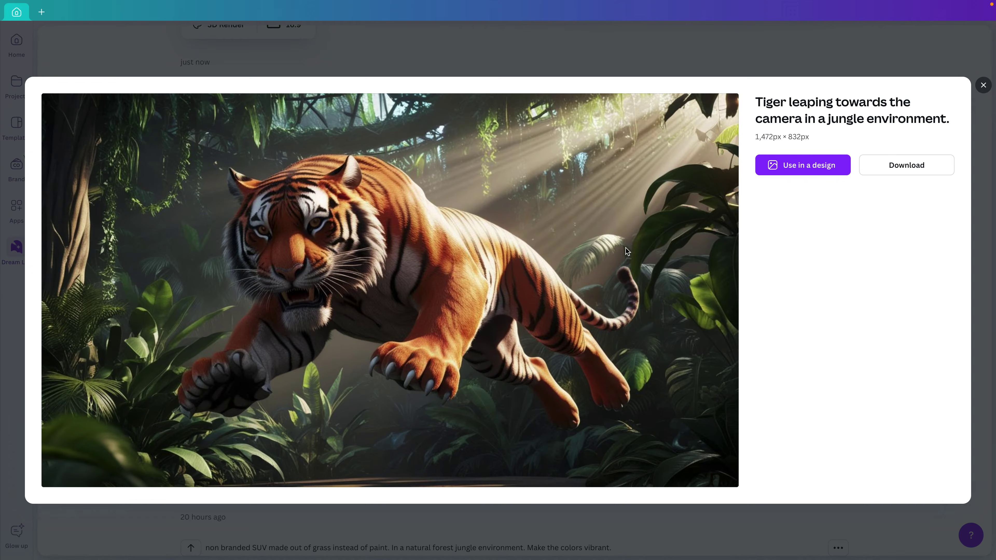
{"action": "left_click", "coordinate": [804, 169]}
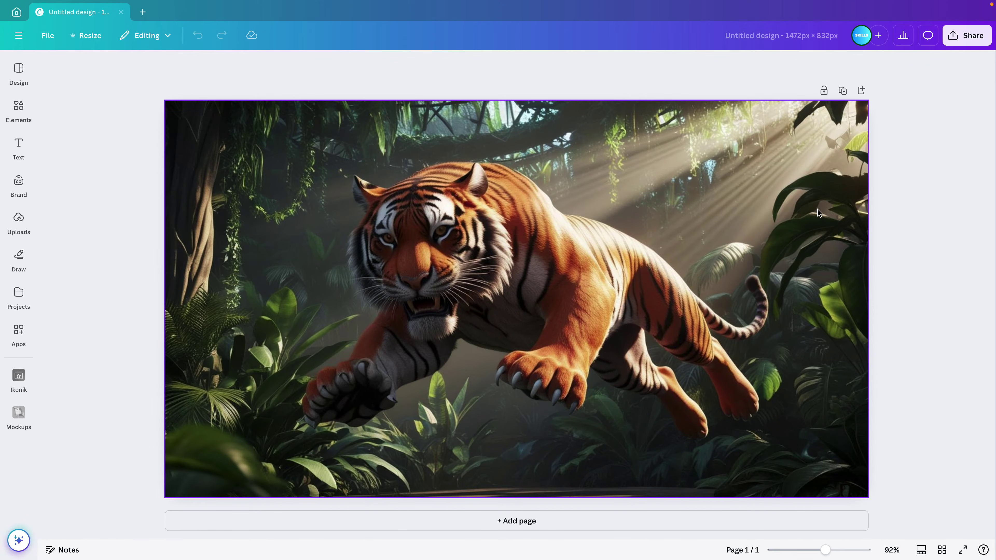
Step: Duplicate the tiger page and remove the background from the image on the copy
{"action": "left_click", "coordinate": [842, 91]}
{"action": "left_click", "coordinate": [537, 204]}
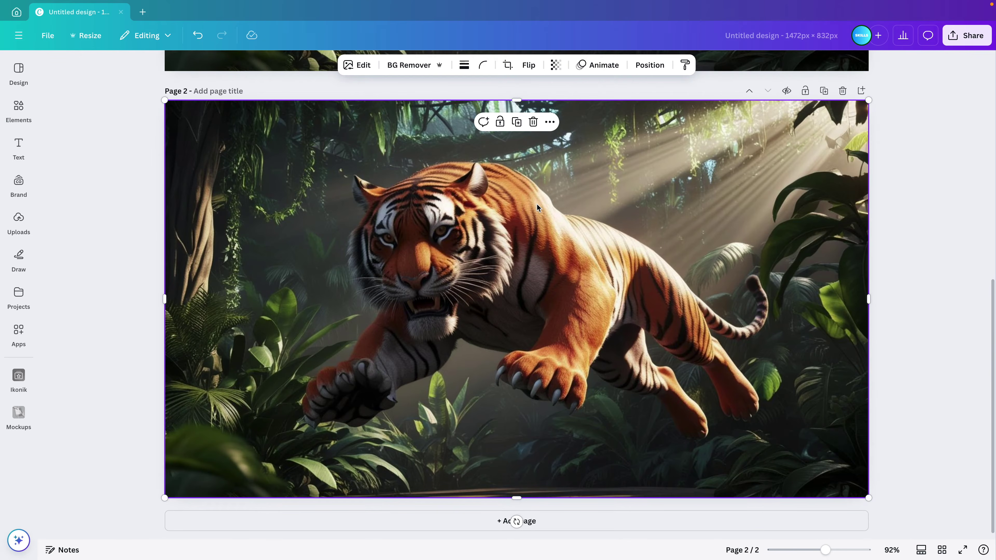
{"action": "left_click", "coordinate": [410, 65]}
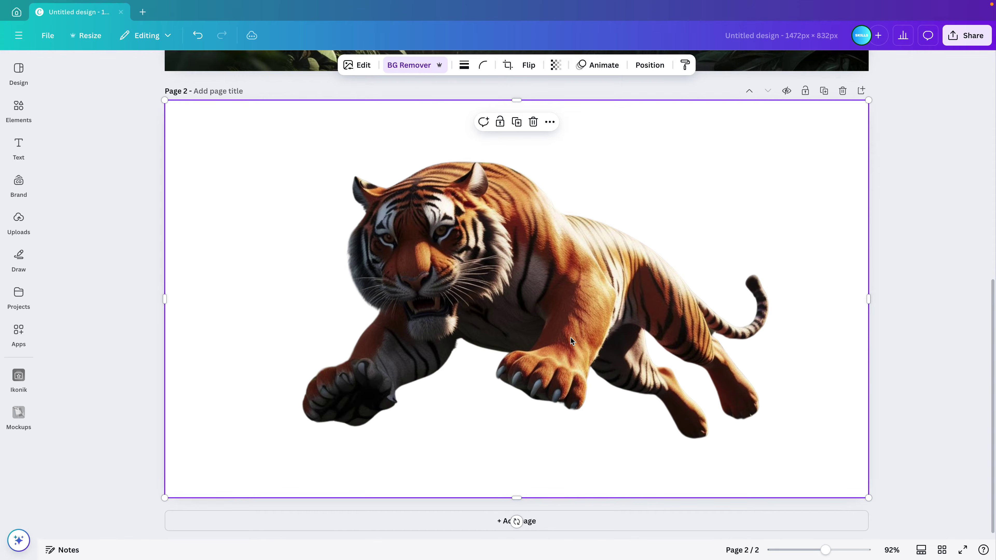
Step: Add a blank page directly after page 1
{"action": "scroll", "coordinate": [892, 362], "scroll_direction": "up", "scroll_amount": 10}
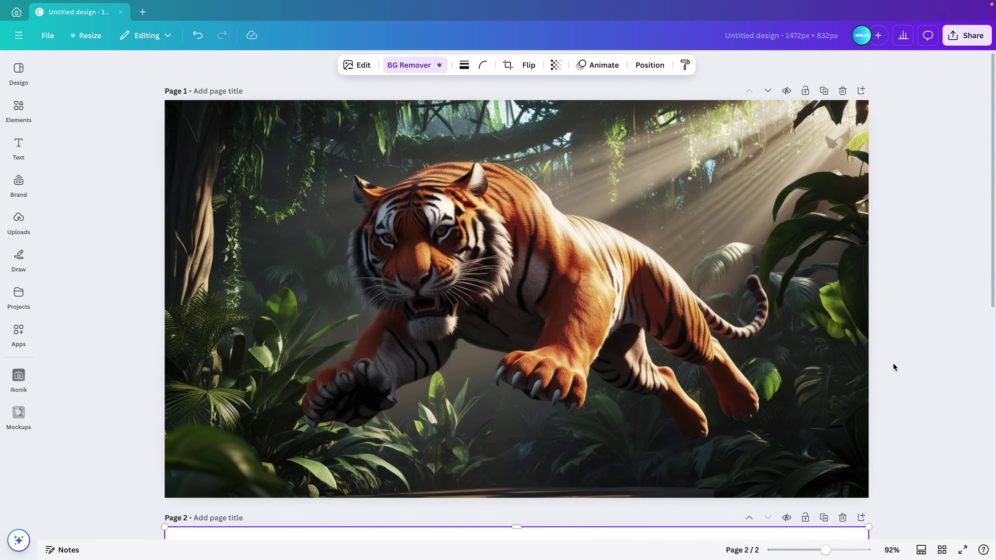
{"action": "left_click", "coordinate": [900, 291]}
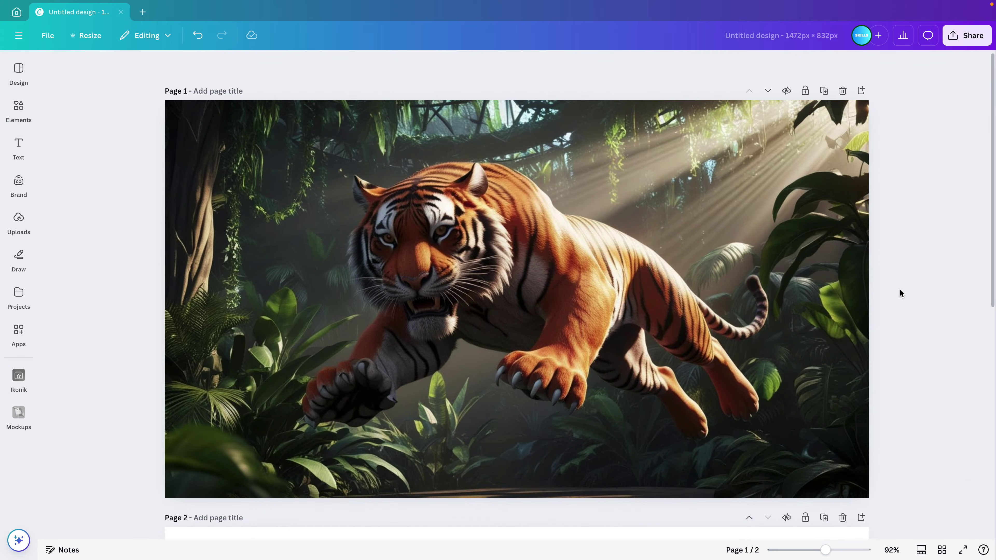
{"action": "left_click", "coordinate": [861, 91]}
Step: Search the elements library for "TV screen" and limit the results to photos
{"action": "left_click", "coordinate": [18, 220]}
{"action": "left_click", "coordinate": [12, 116]}
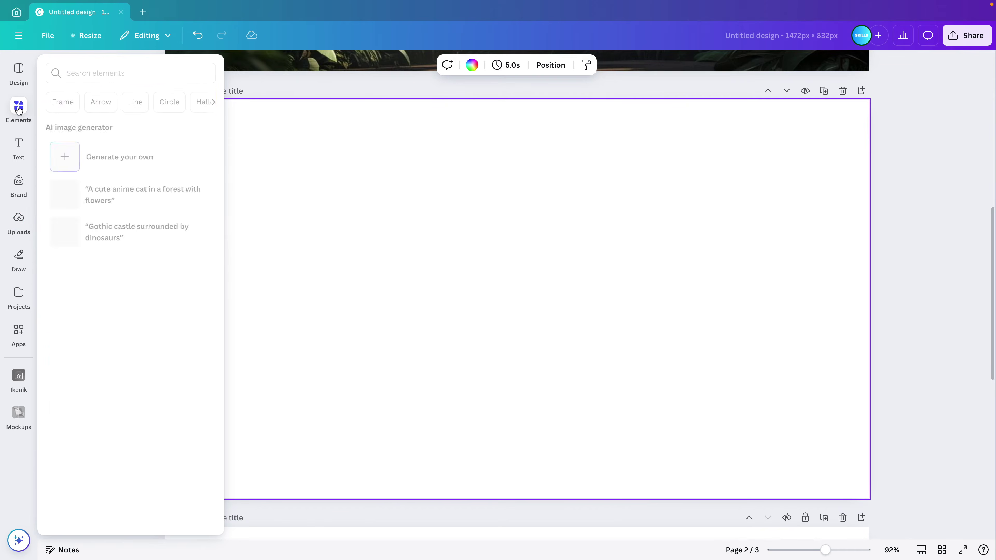
{"action": "left_click", "coordinate": [114, 73]}
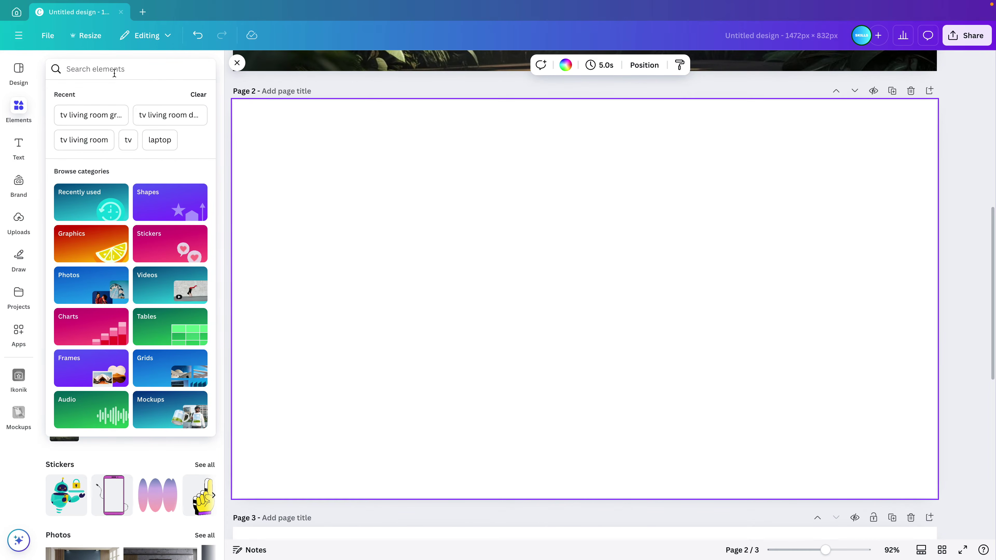
{"action": "type", "text": "TV screen"}
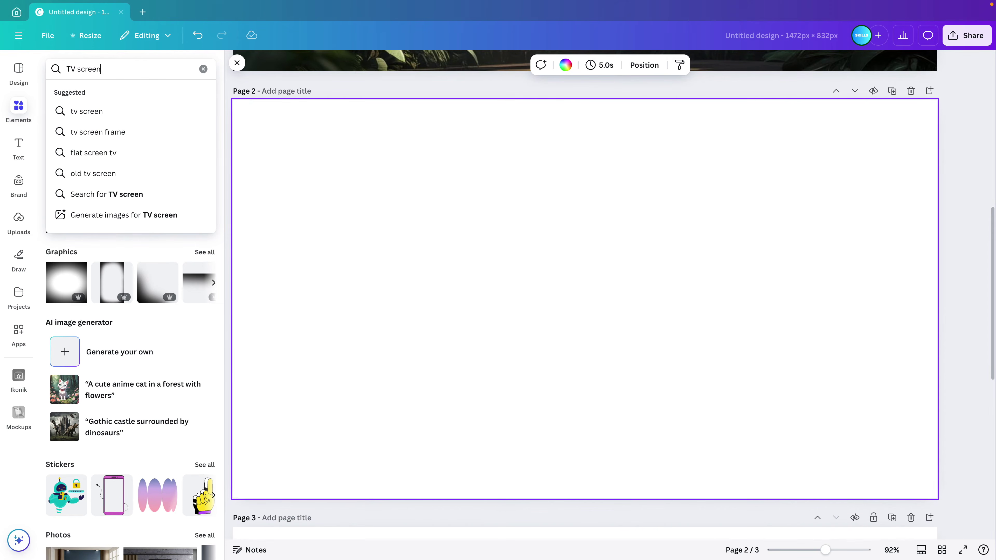
{"action": "key", "text": "Return"}
{"action": "left_click", "coordinate": [120, 94]}
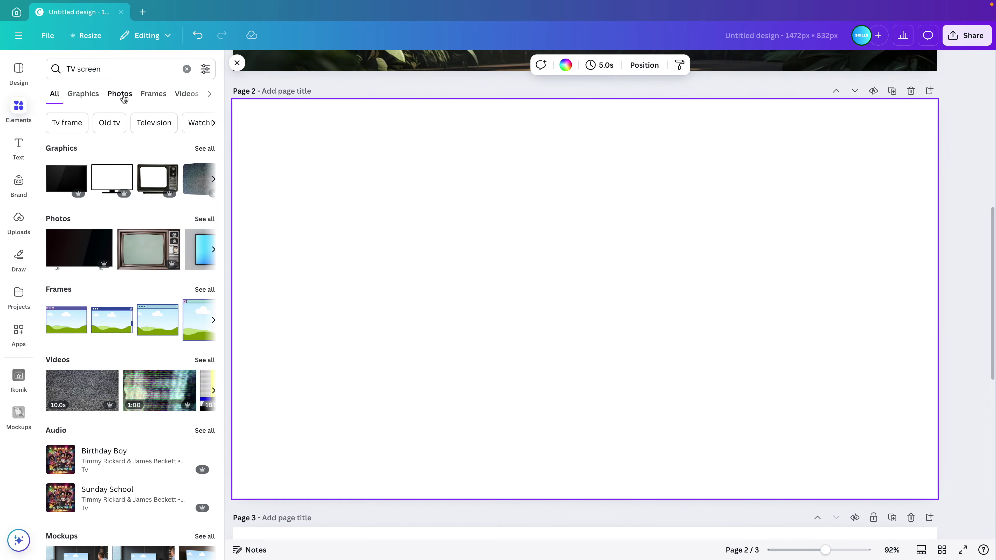
Step: Refine the photo search to "TV screen living room"
{"action": "left_click", "coordinate": [132, 70]}
{"action": "type", "text": "living room"}
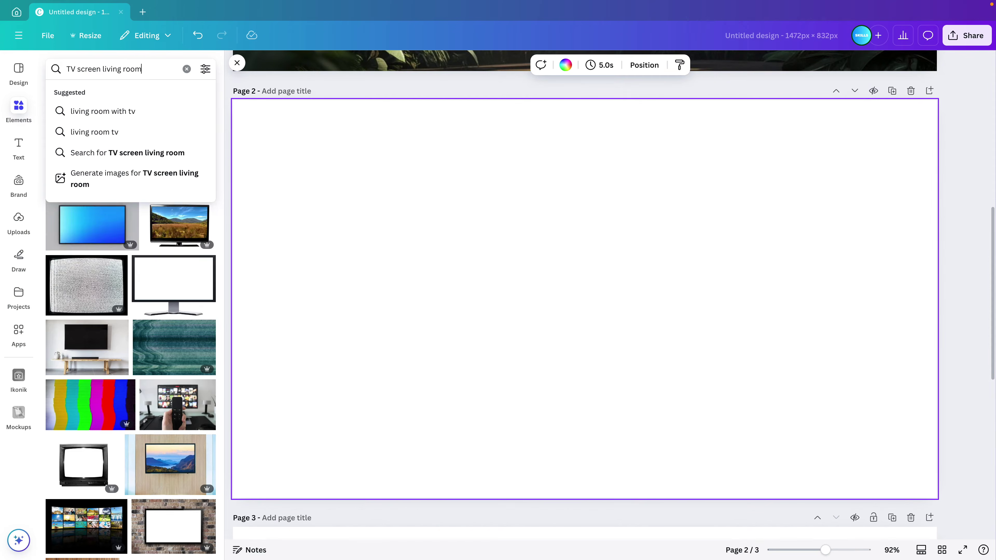
{"action": "key", "text": "Return"}
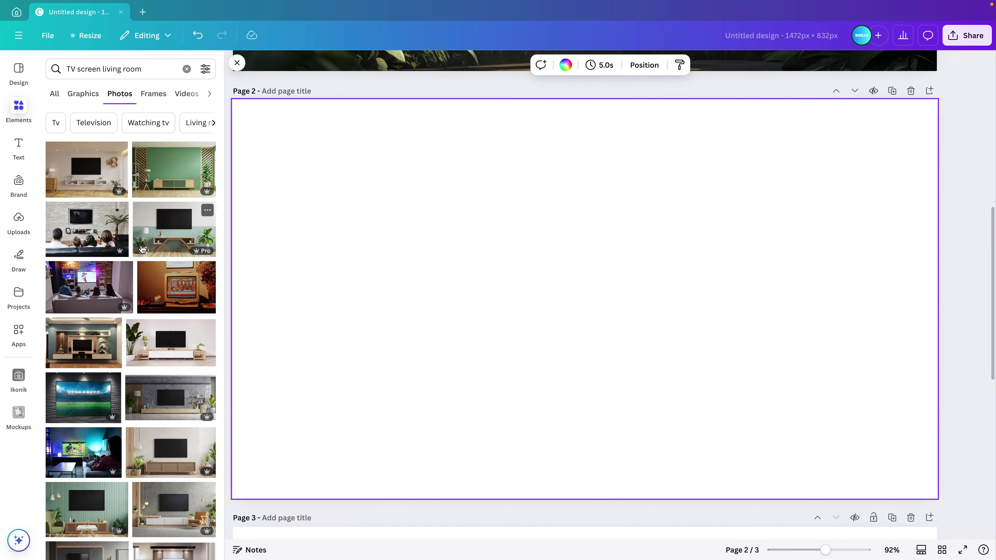
Step: Refine the photo search to "TV screen living room green"
{"action": "scroll", "coordinate": [141, 249], "scroll_direction": "down", "scroll_amount": 15}
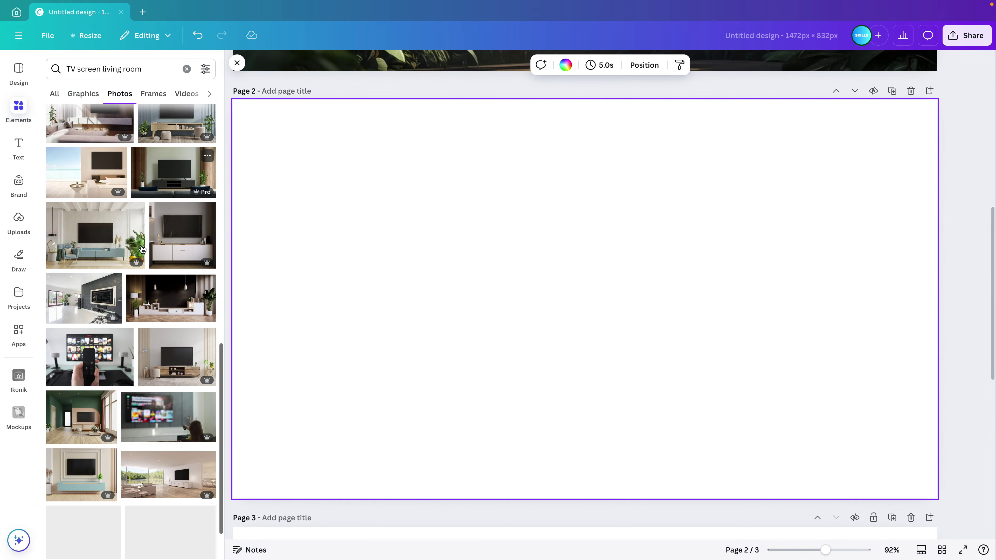
{"action": "scroll", "coordinate": [149, 306], "scroll_direction": "down", "scroll_amount": 1}
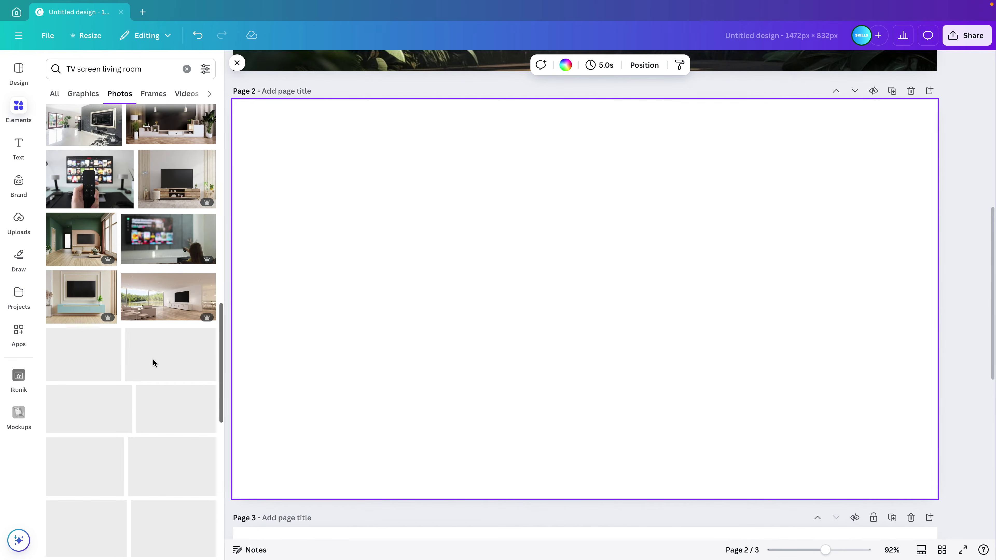
{"action": "left_click", "coordinate": [155, 70]}
{"action": "type", "text": "green"}
{"action": "key", "text": "Return"}
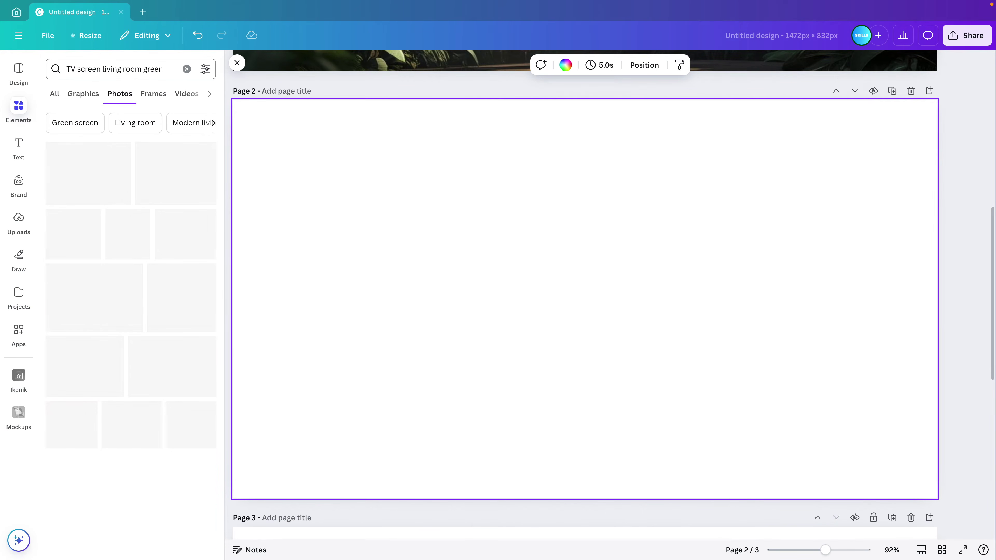
Step: Add the photo of a TV on a green slatted wall to page 2 and scale it to cover the page
{"action": "scroll", "coordinate": [156, 268], "scroll_direction": "down", "scroll_amount": 5}
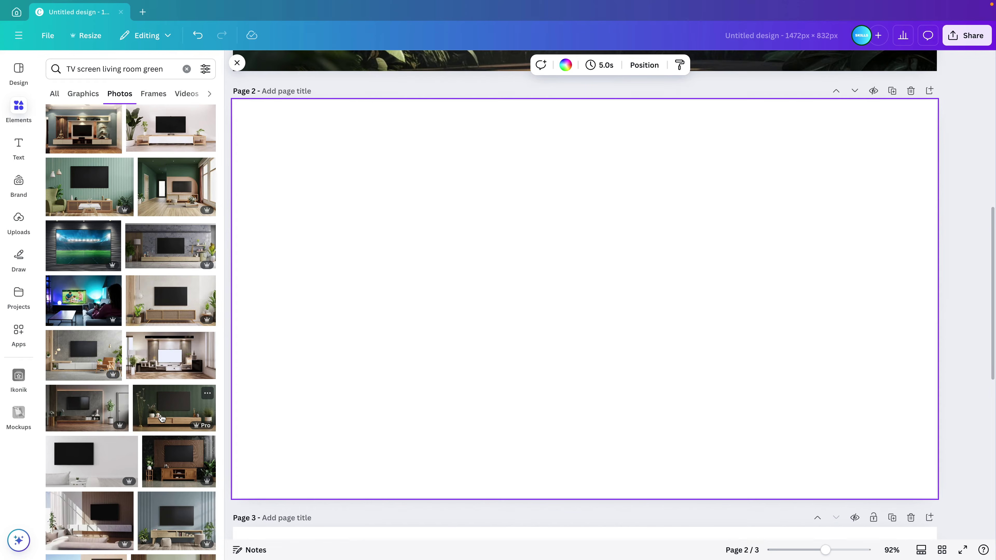
{"action": "left_click", "coordinate": [174, 415]}
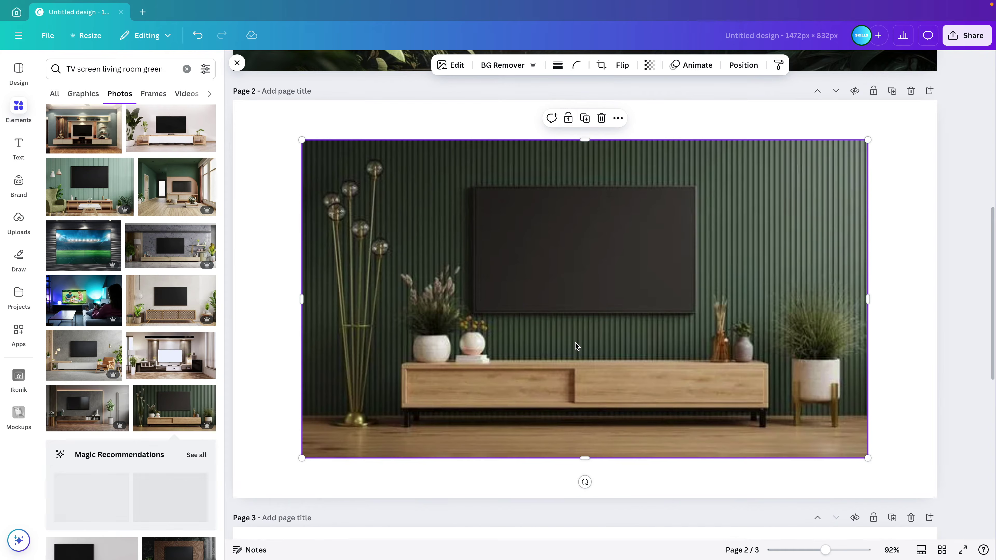
{"action": "left_click_drag", "start_coordinate": [575, 345], "coordinate": [485, 293]}
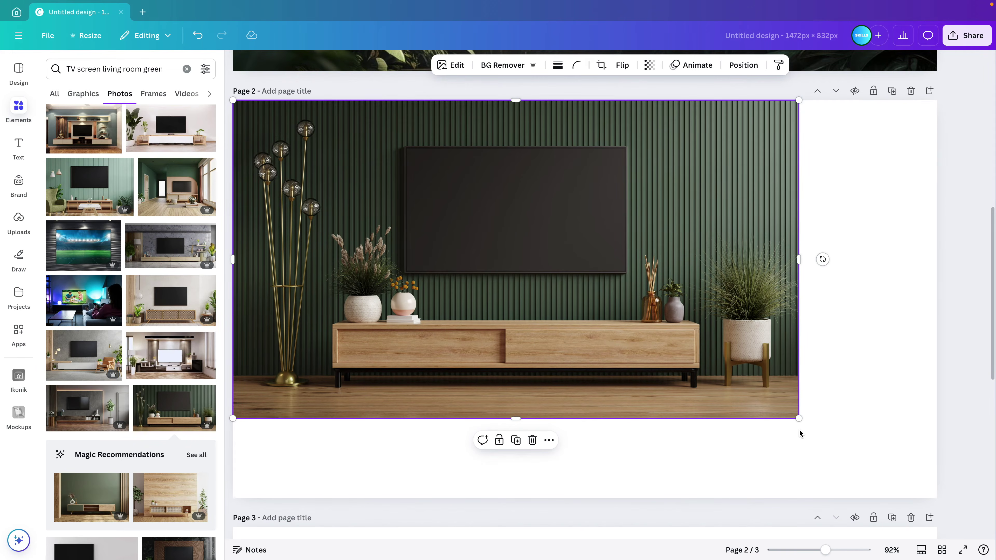
{"action": "left_click_drag", "start_coordinate": [798, 418], "coordinate": [939, 497]}
{"action": "left_click", "coordinate": [237, 63]}
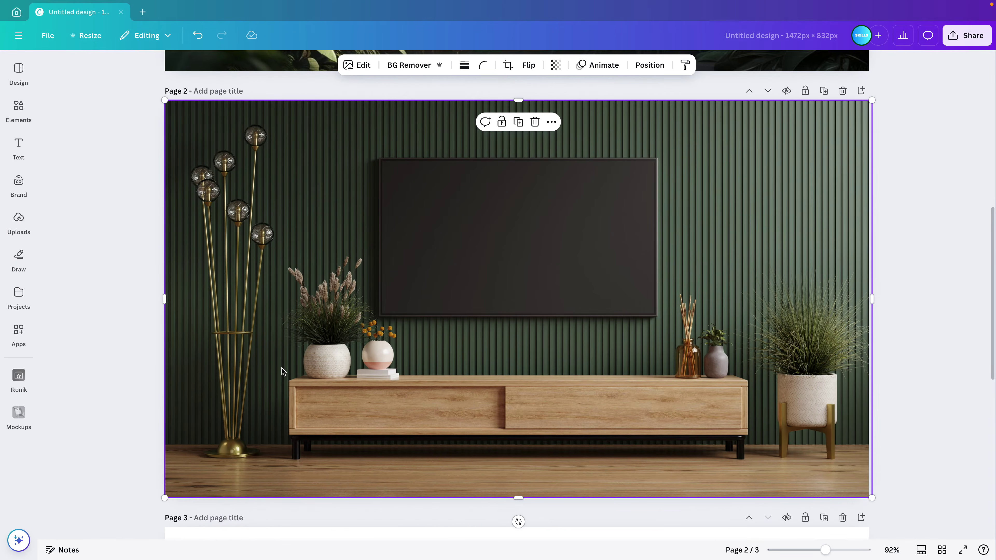
Step: Enlarge the TV photo beyond the page edges and reposition it so the TV sits near the page centre
{"action": "left_click_drag", "start_coordinate": [164, 497], "coordinate": [105, 531]}
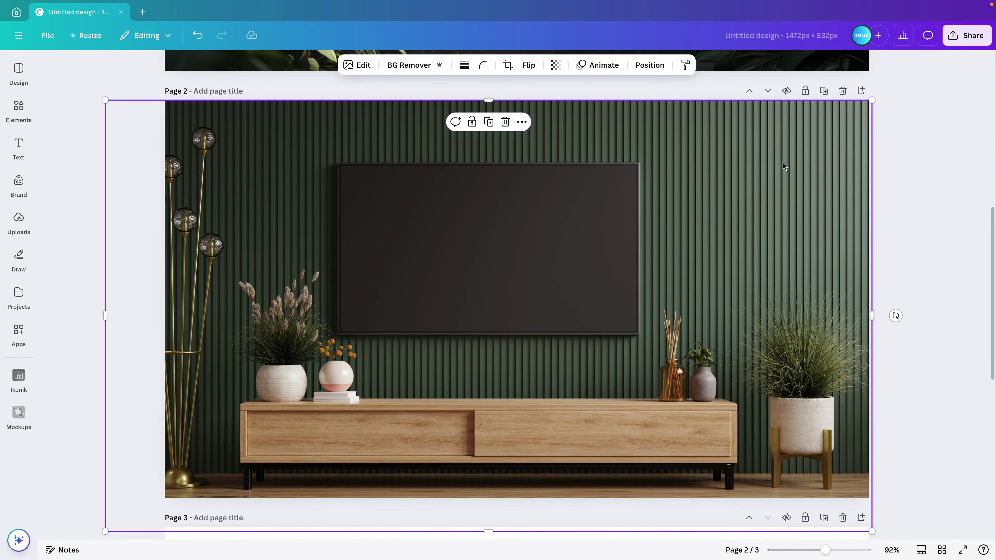
{"action": "left_click_drag", "start_coordinate": [872, 100], "coordinate": [915, 89]}
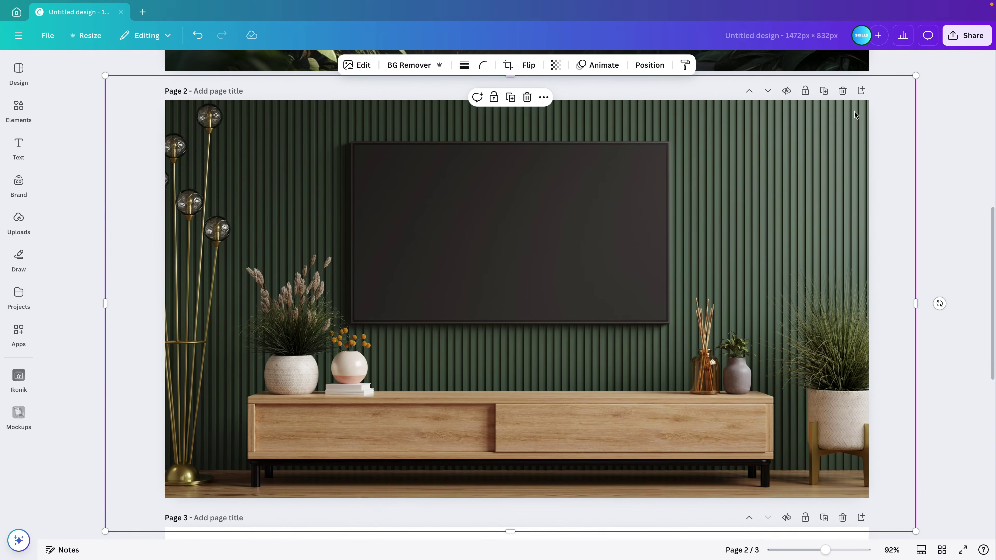
{"action": "left_click_drag", "start_coordinate": [686, 238], "coordinate": [694, 251]}
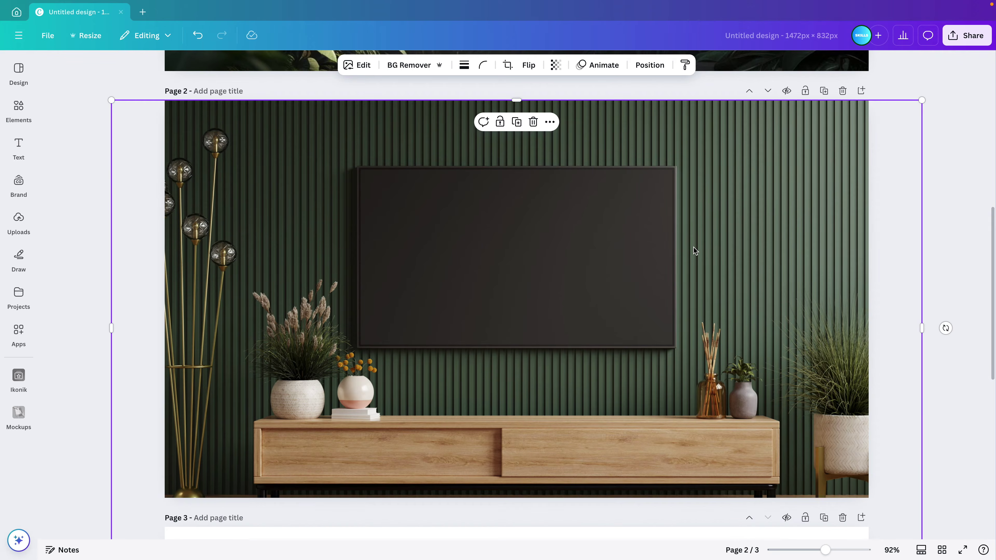
{"action": "left_click", "coordinate": [953, 236]}
Step: Copy the full jungle tiger image from page 1 onto page 2
{"action": "scroll", "coordinate": [952, 236], "scroll_direction": "up", "scroll_amount": 5}
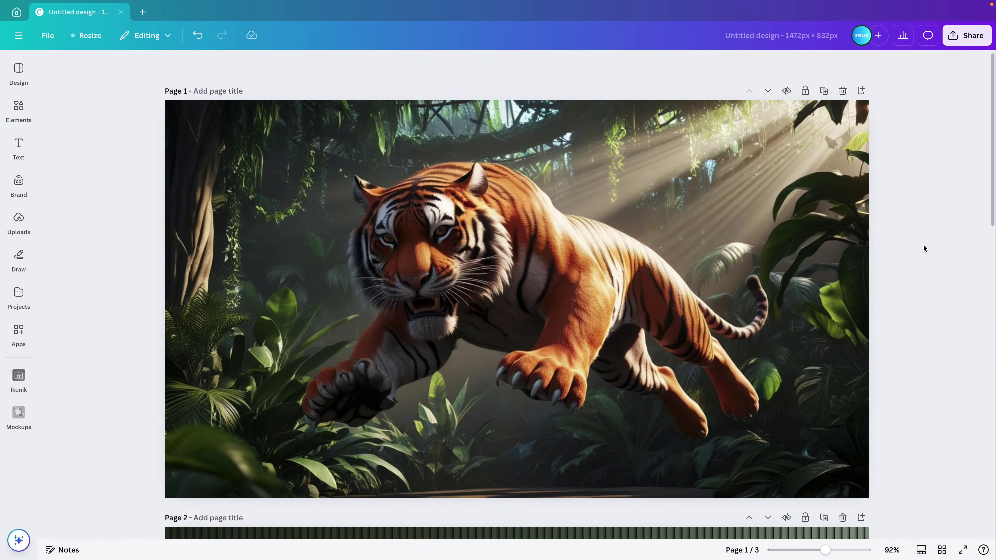
{"action": "left_click", "coordinate": [716, 277]}
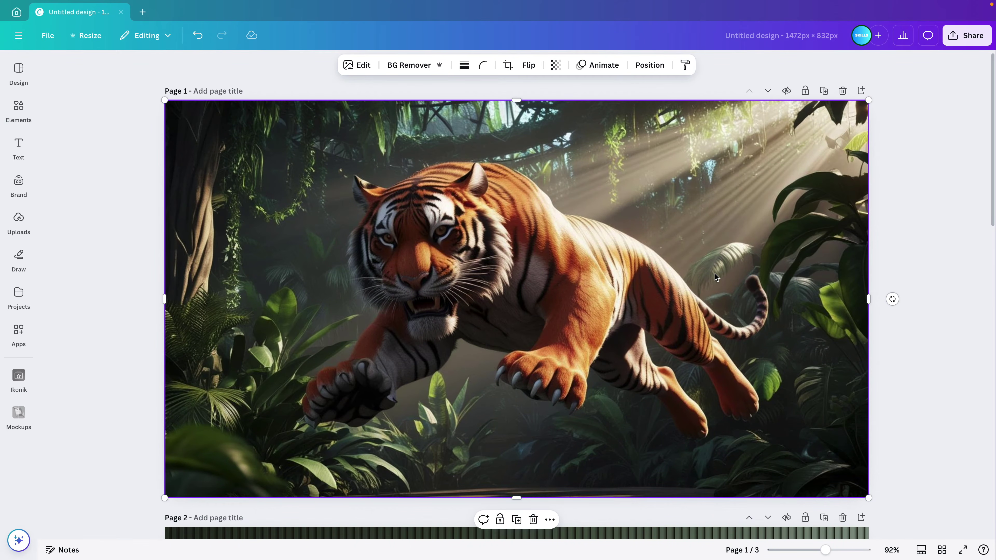
{"action": "scroll", "coordinate": [716, 277], "scroll_direction": "down", "scroll_amount": 10}
{"action": "scroll", "coordinate": [716, 278], "scroll_direction": "up", "scroll_amount": 3}
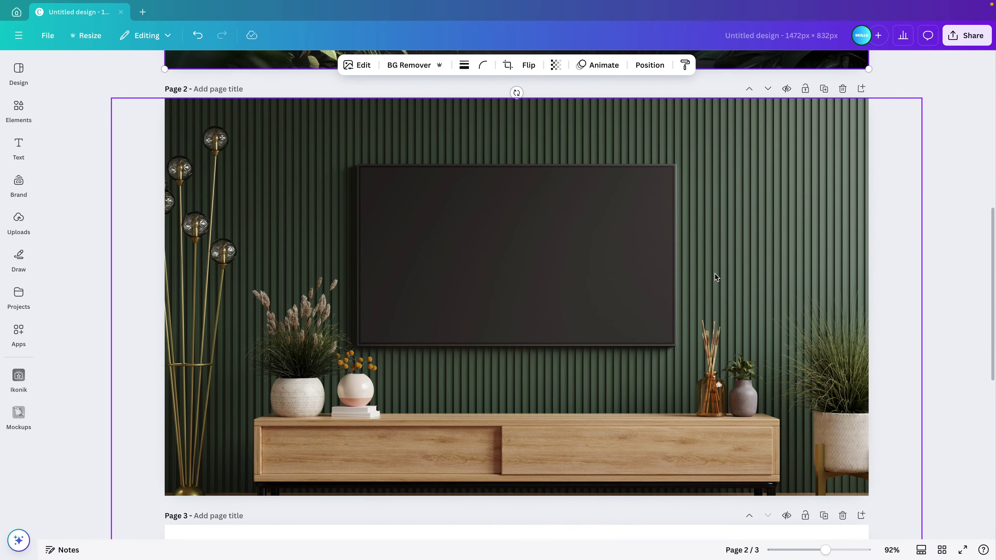
{"action": "left_click", "coordinate": [716, 277]}
{"action": "key", "text": "ctrl+v"}
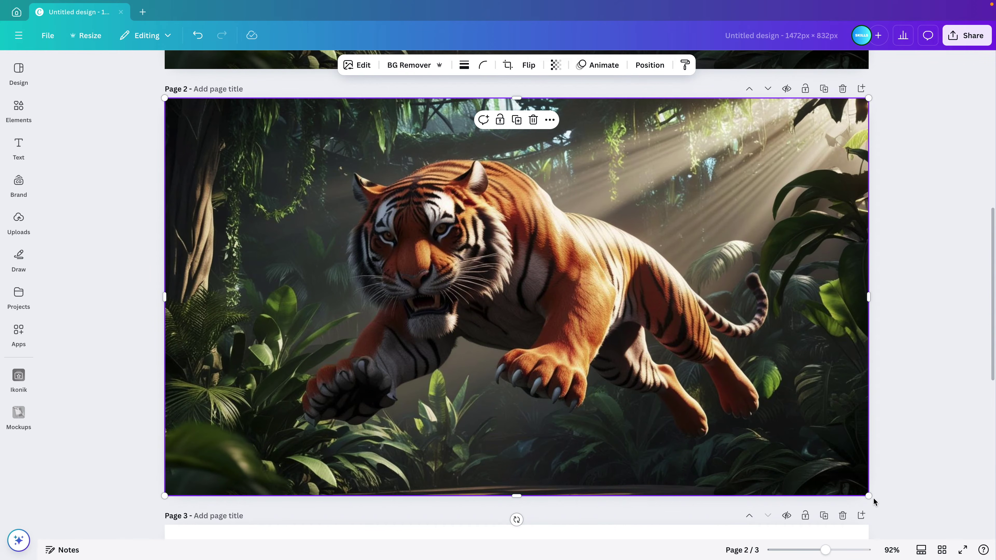
Step: Shrink the pasted tiger image and align its lower-right corner with the TV screen's lower-right corner
{"action": "left_click_drag", "start_coordinate": [861, 496], "coordinate": [627, 359]}
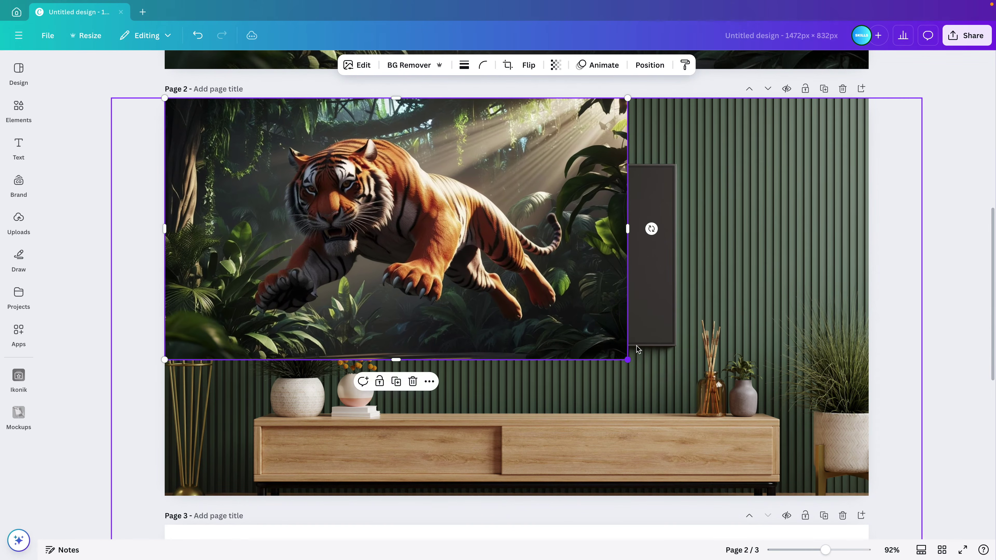
{"action": "left_click_drag", "start_coordinate": [163, 96], "coordinate": [233, 138]}
{"action": "left_click_drag", "start_coordinate": [308, 217], "coordinate": [330, 191]}
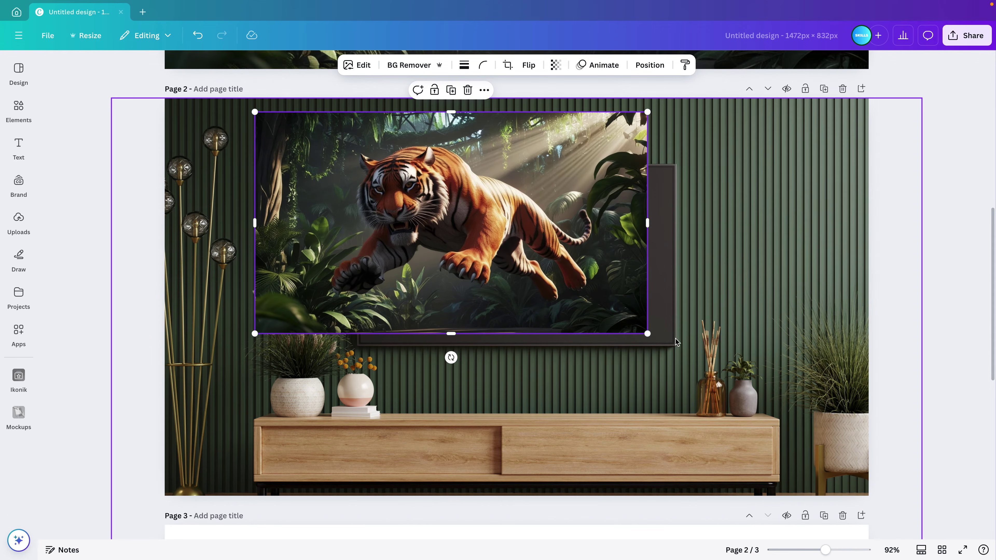
{"action": "left_click_drag", "start_coordinate": [588, 300], "coordinate": [613, 309]}
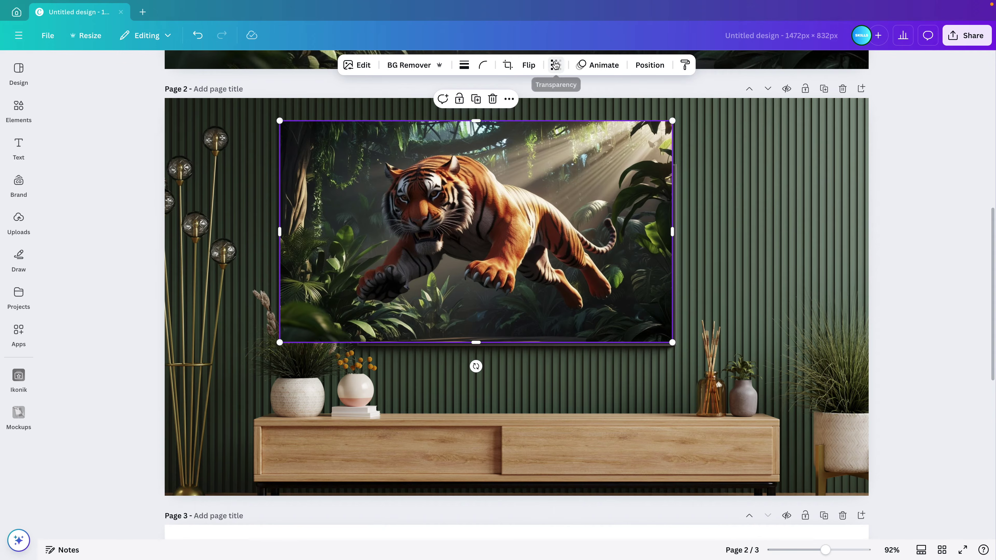
Step: Set the tiger image's transparency to 26 and enlarge it from its upper-left corner past the page's top edge
{"action": "left_click", "coordinate": [555, 65]}
{"action": "left_click_drag", "start_coordinate": [579, 108], "coordinate": [549, 108]}
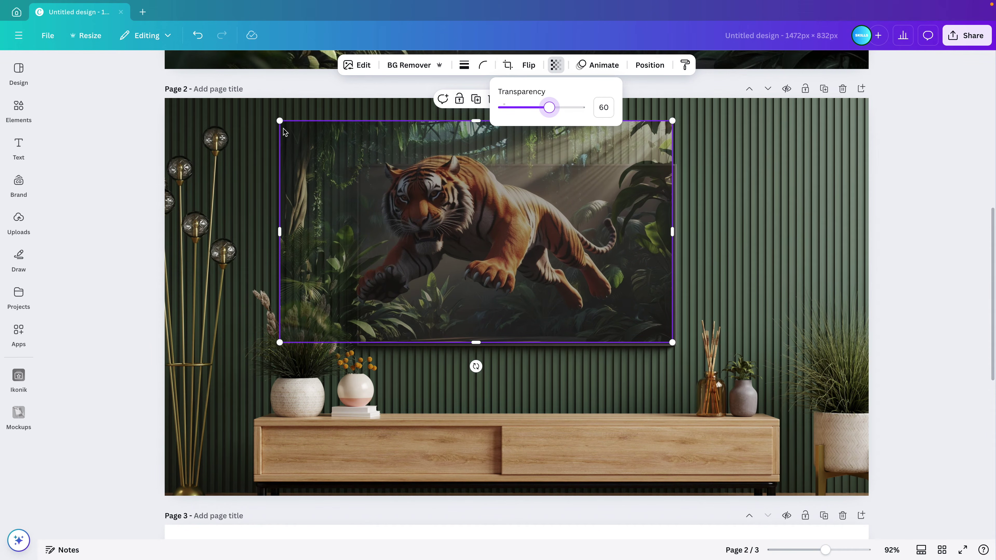
{"action": "left_click_drag", "start_coordinate": [548, 107], "coordinate": [523, 108]}
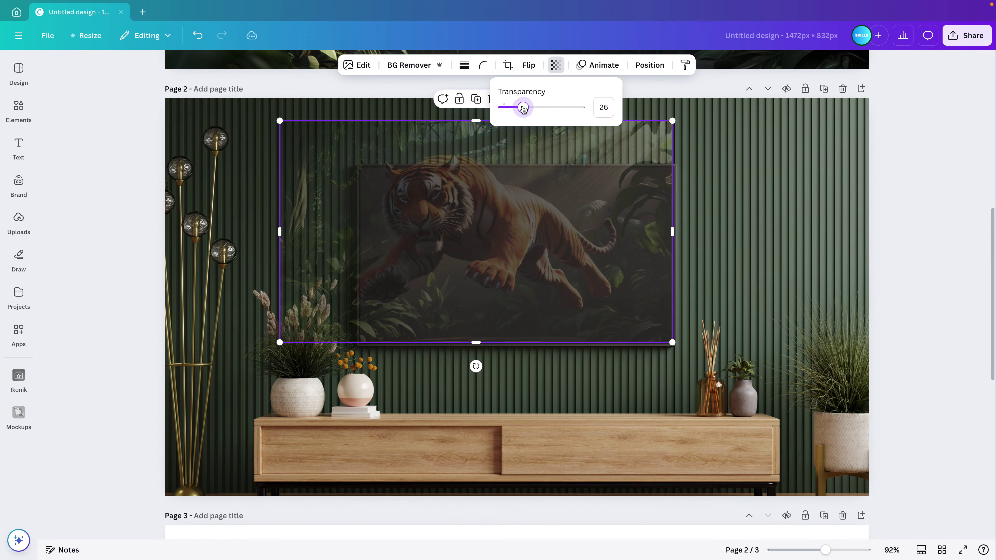
{"action": "left_click_drag", "start_coordinate": [279, 120], "coordinate": [227, 92]}
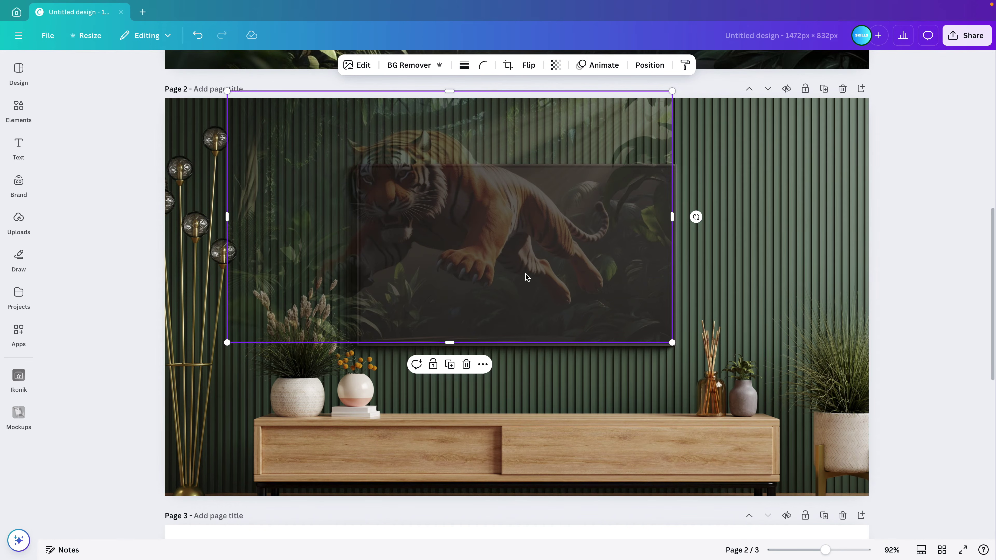
Step: Set the tiger image's transparency to 100 and deselect it
{"action": "left_click", "coordinate": [555, 65]}
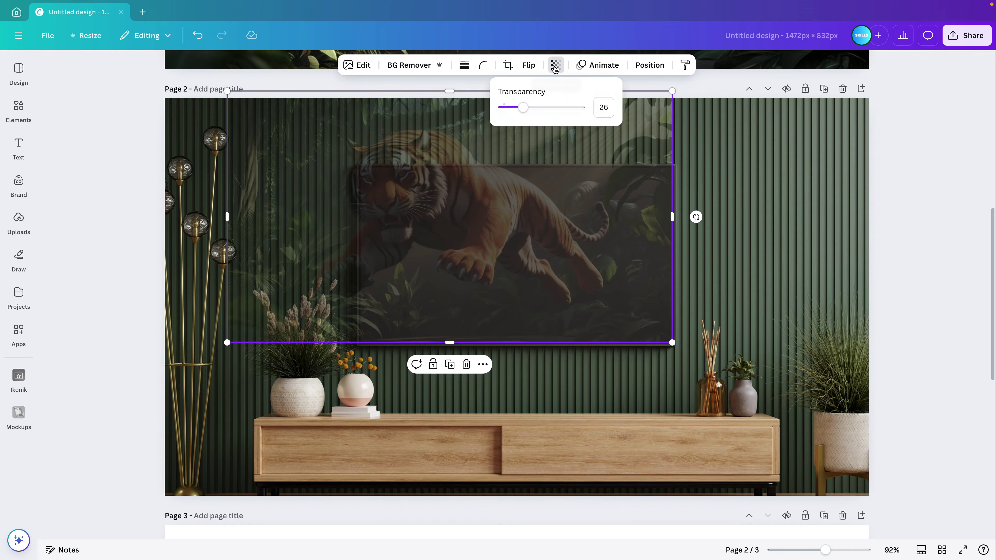
{"action": "left_click_drag", "start_coordinate": [523, 108], "coordinate": [628, 114]}
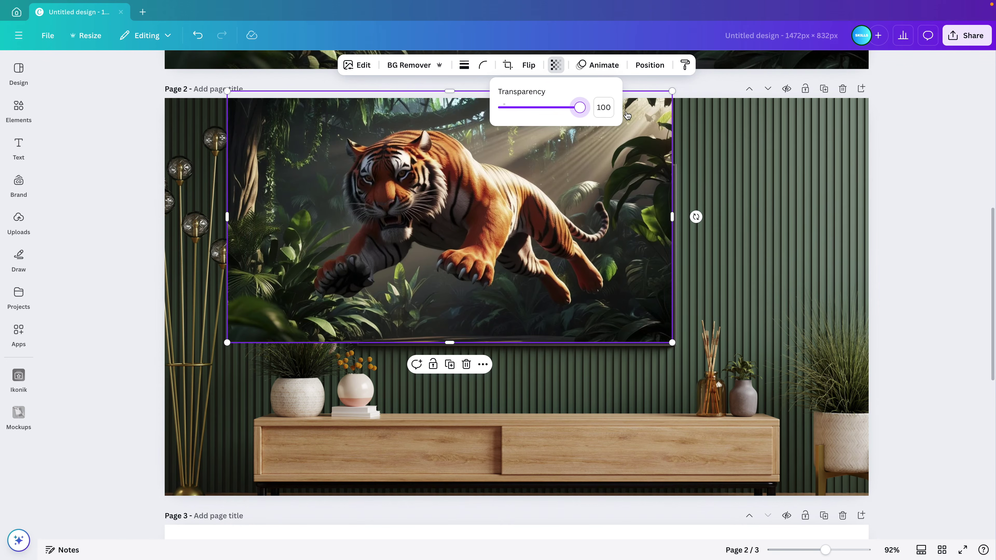
{"action": "key", "text": "Escape"}
{"action": "left_click", "coordinate": [950, 249]}
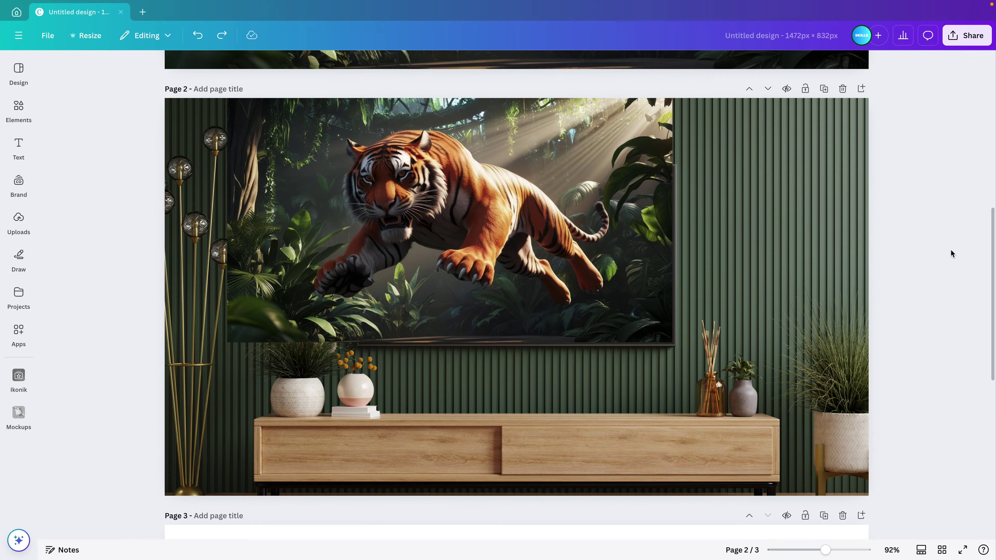
Step: Copy the tiger cutout from page 3 onto page 2
{"action": "scroll", "coordinate": [880, 230], "scroll_direction": "down", "scroll_amount": 10}
{"action": "left_click", "coordinate": [585, 253]}
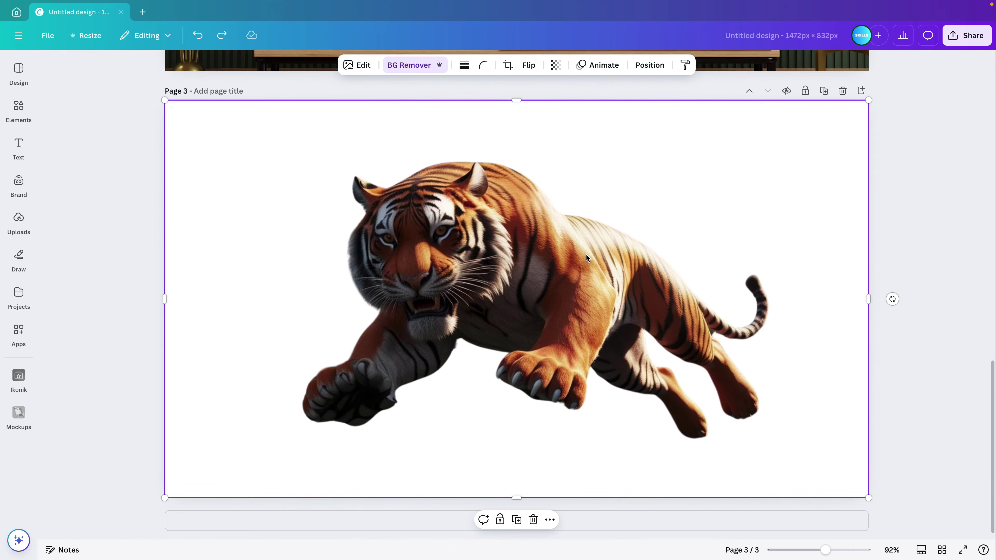
{"action": "scroll", "coordinate": [586, 258], "scroll_direction": "up", "scroll_amount": 3}
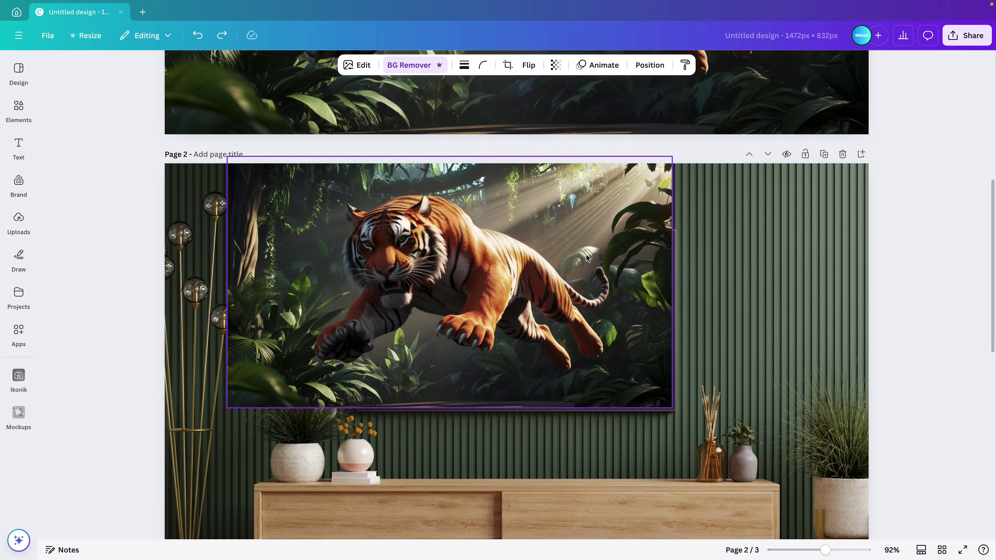
{"action": "left_click", "coordinate": [814, 258]}
{"action": "key", "text": "ctrl+v"}
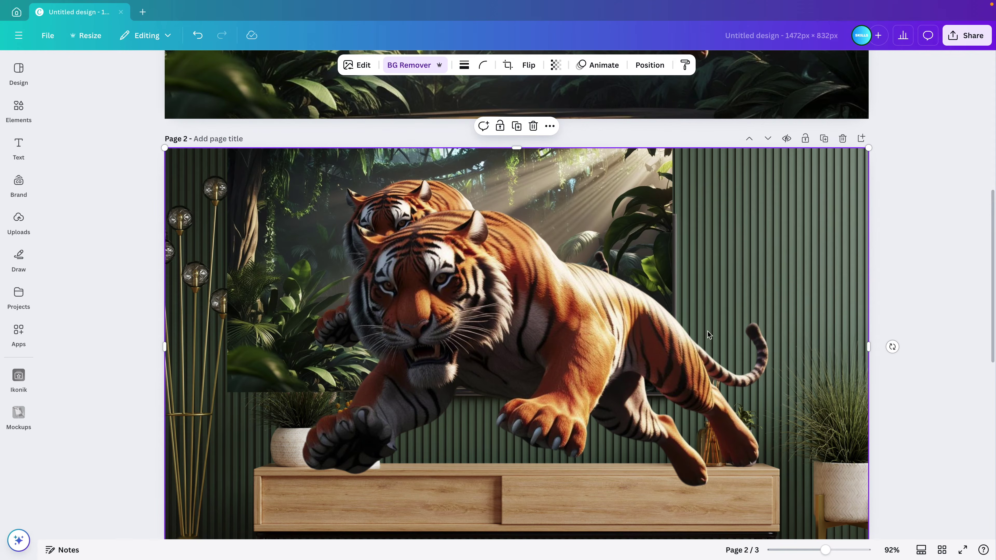
Step: Scale and move the tiger cutout so it exactly overlaps the tiger in the jungle image on page 2
{"action": "scroll", "coordinate": [692, 335], "scroll_direction": "down", "scroll_amount": 3}
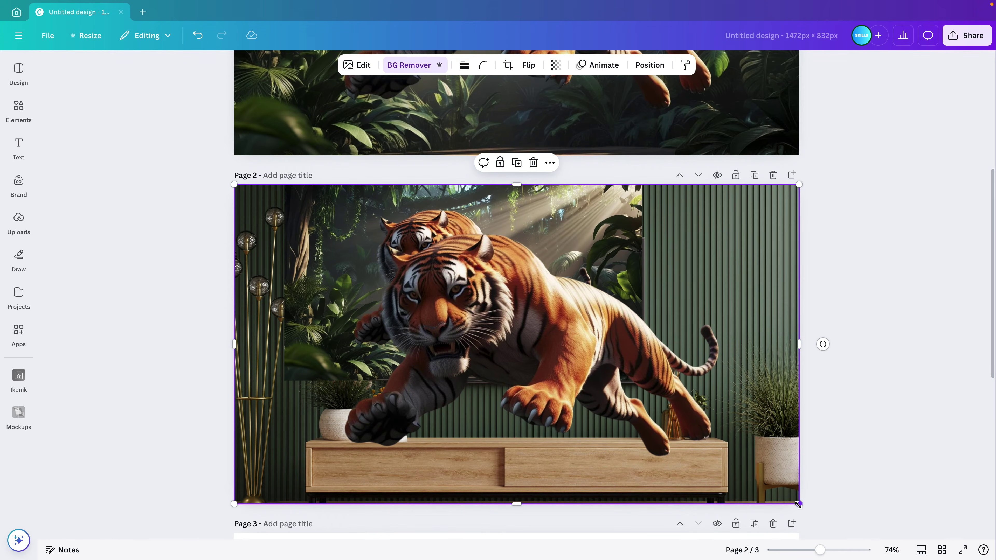
{"action": "left_click_drag", "start_coordinate": [798, 504], "coordinate": [612, 398]}
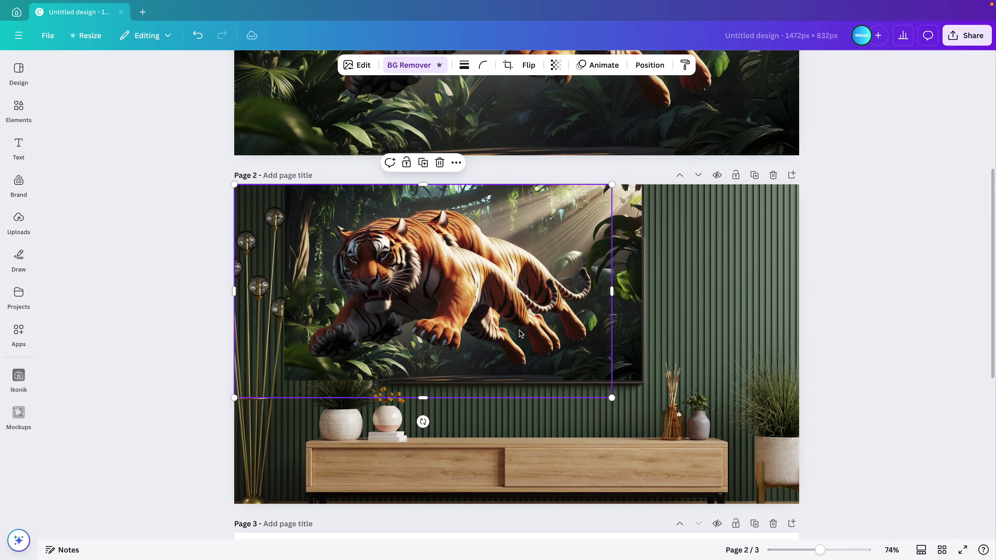
{"action": "left_click_drag", "start_coordinate": [520, 333], "coordinate": [547, 312]}
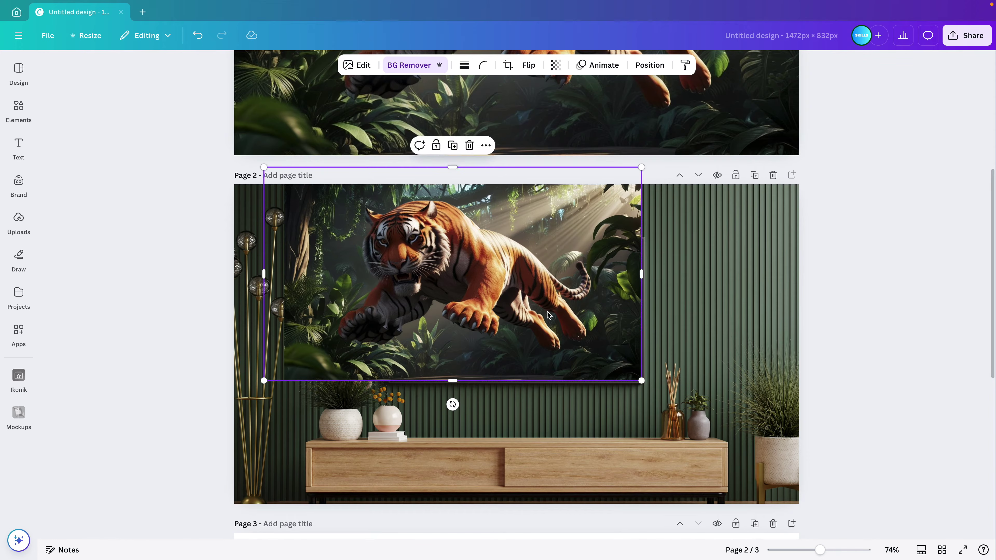
{"action": "scroll", "coordinate": [547, 312], "scroll_direction": "up", "scroll_amount": 3}
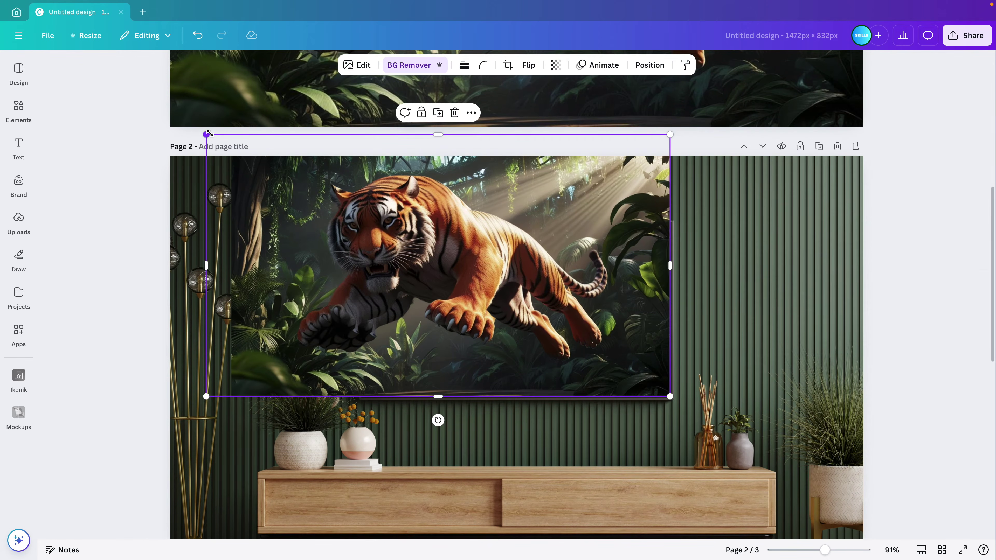
{"action": "left_click_drag", "start_coordinate": [208, 133], "coordinate": [230, 150]}
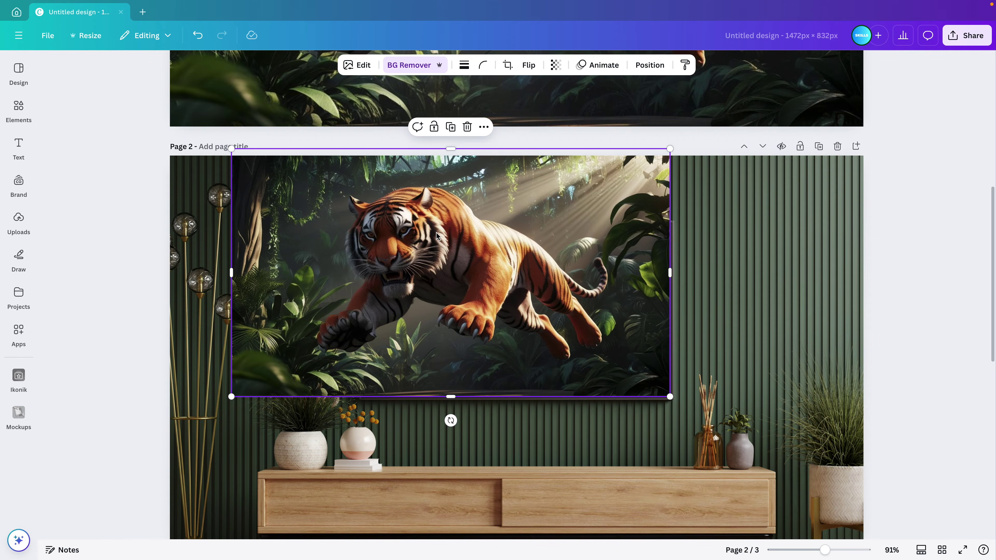
Step: Try cropping the tiger cutout from its left side and moving the remainder right, undoing both changes
{"action": "left_click_drag", "start_coordinate": [231, 273], "coordinate": [504, 274]}
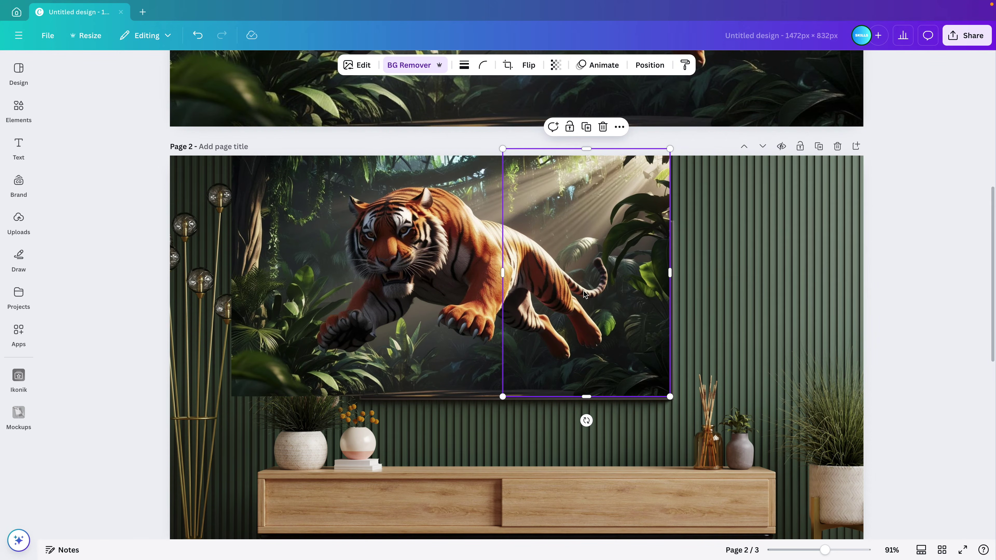
{"action": "left_click_drag", "start_coordinate": [584, 294], "coordinate": [731, 295]}
{"action": "key", "text": "ctrl+z"}
{"action": "key", "text": "ctrl+z"}
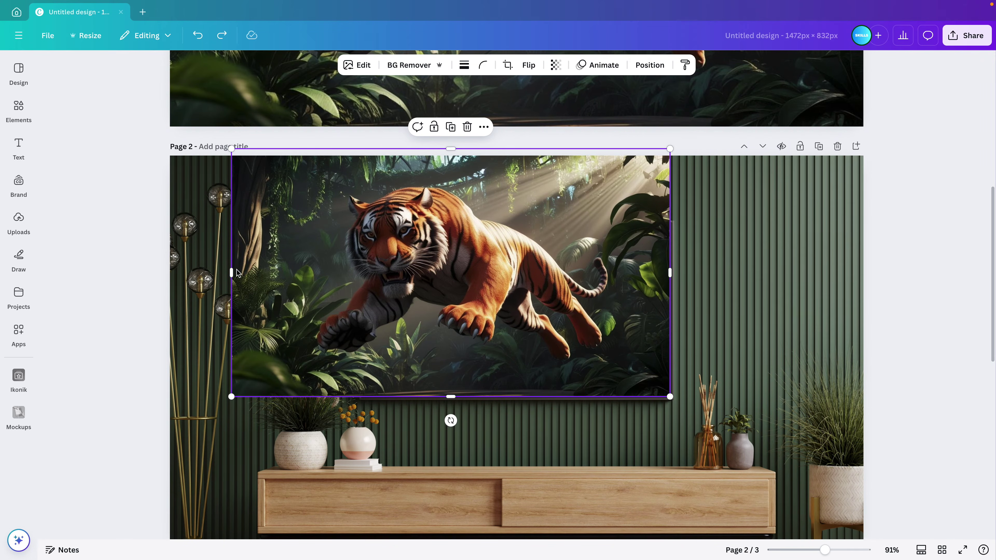
Step: Crop the jungle tiger image's left and top edges to match the TV screen's borders
{"action": "left_click_drag", "start_coordinate": [232, 271], "coordinate": [362, 290]}
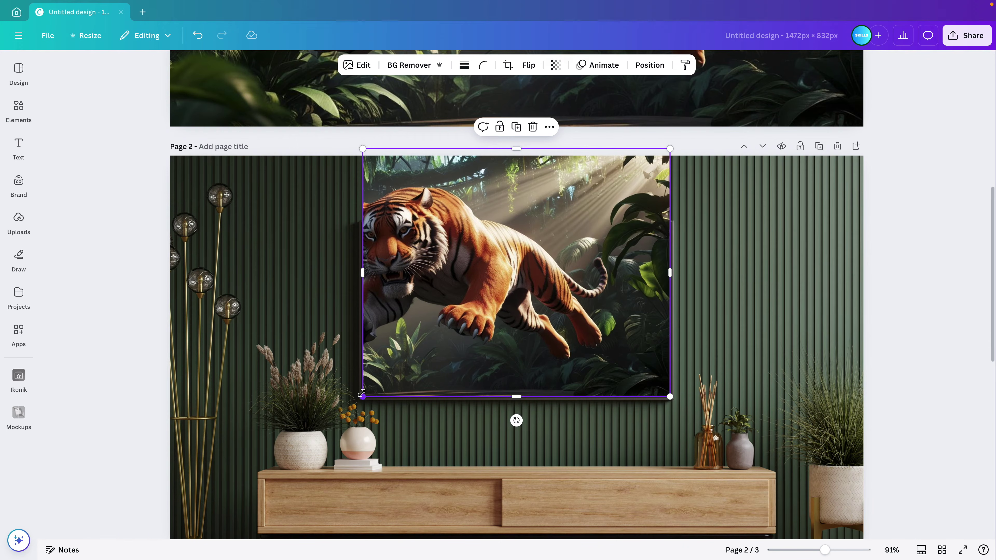
{"action": "left_click_drag", "start_coordinate": [517, 148], "coordinate": [529, 224]}
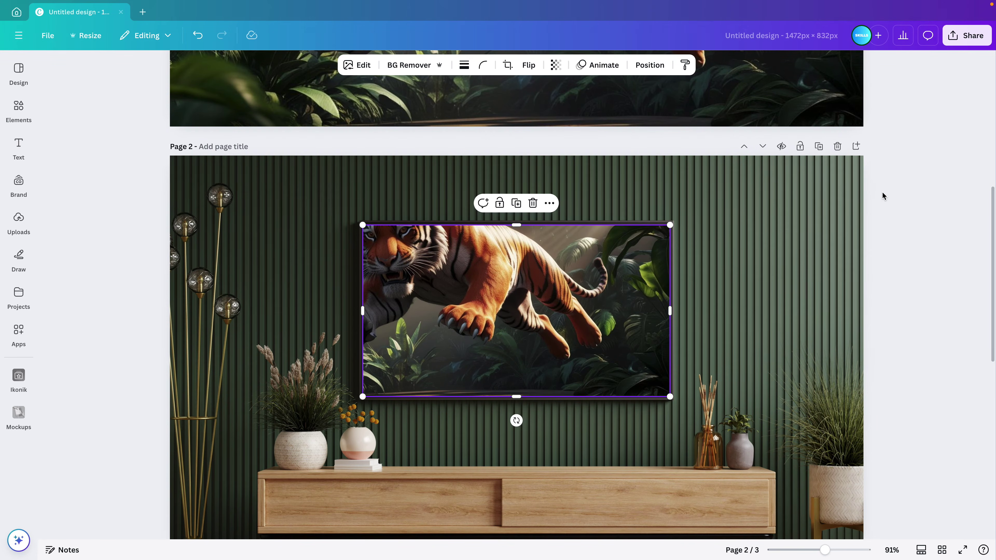
Step: Extend the tiger cutout's left crop edge past the TV to reveal the tiger's entire head and front paws
{"action": "left_click", "coordinate": [874, 202]}
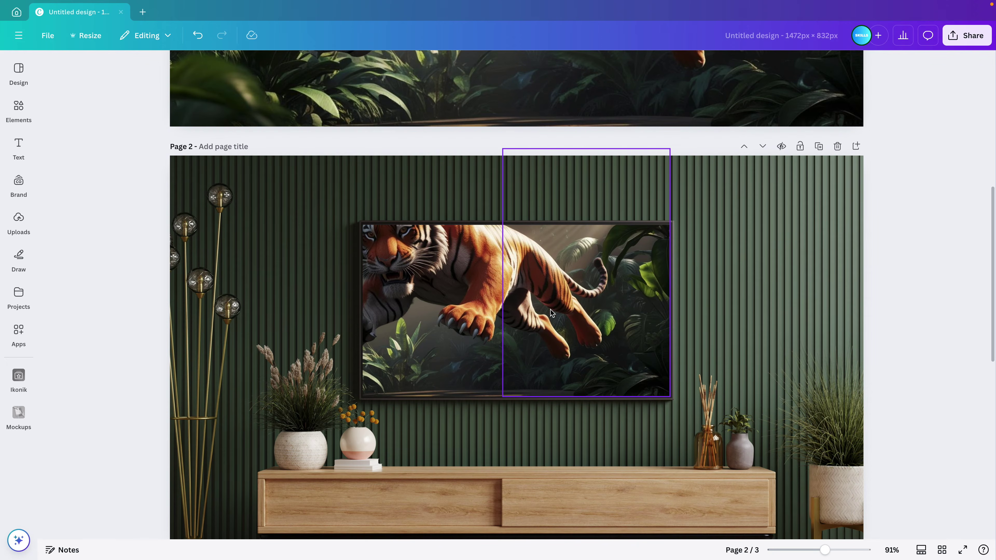
{"action": "left_click", "coordinate": [562, 300]}
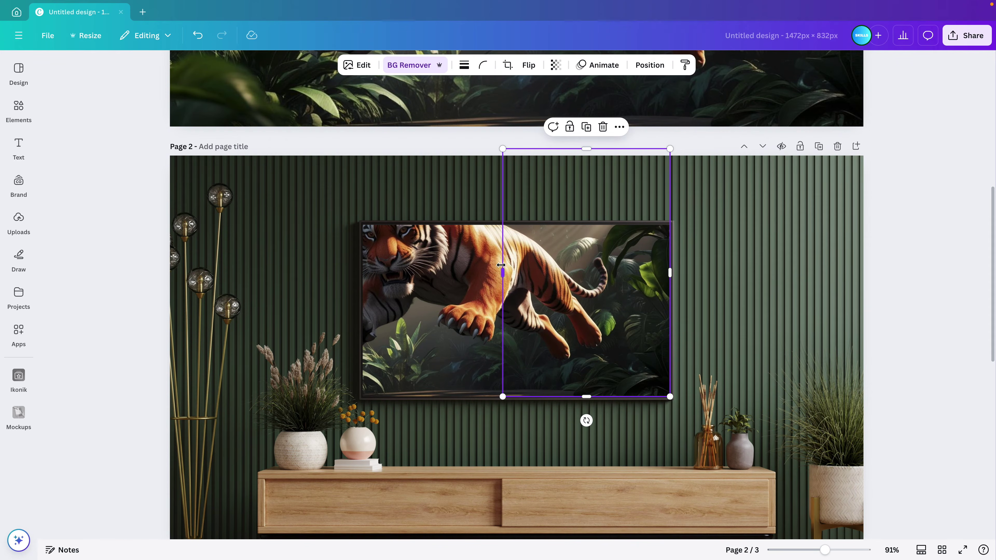
{"action": "left_click_drag", "start_coordinate": [501, 269], "coordinate": [299, 265]}
{"action": "left_click", "coordinate": [930, 254]}
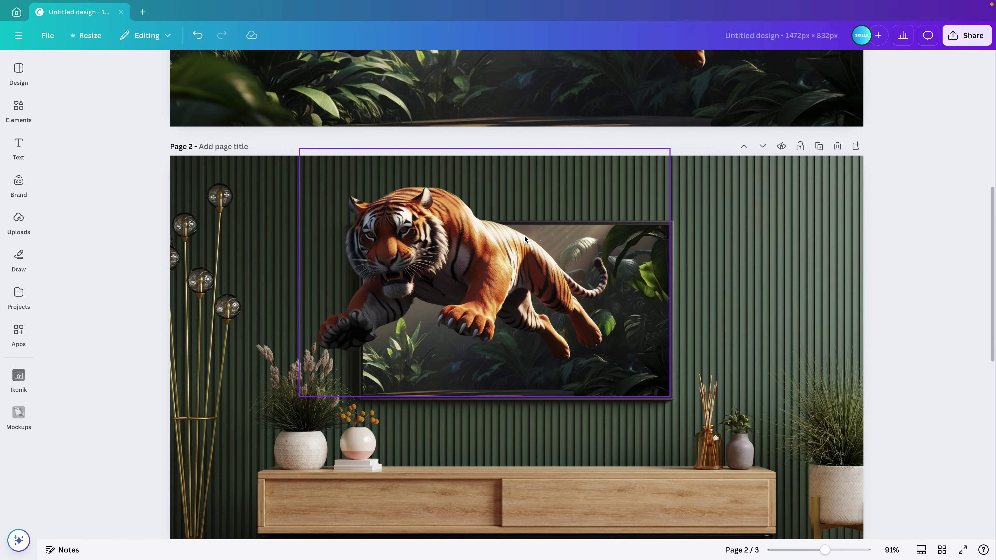
Step: Add a Drop shadow to the tiger cutout with blur amount 24, angle 15 and distance 46, moving the cutout aside to judge it
{"action": "left_click", "coordinate": [460, 234]}
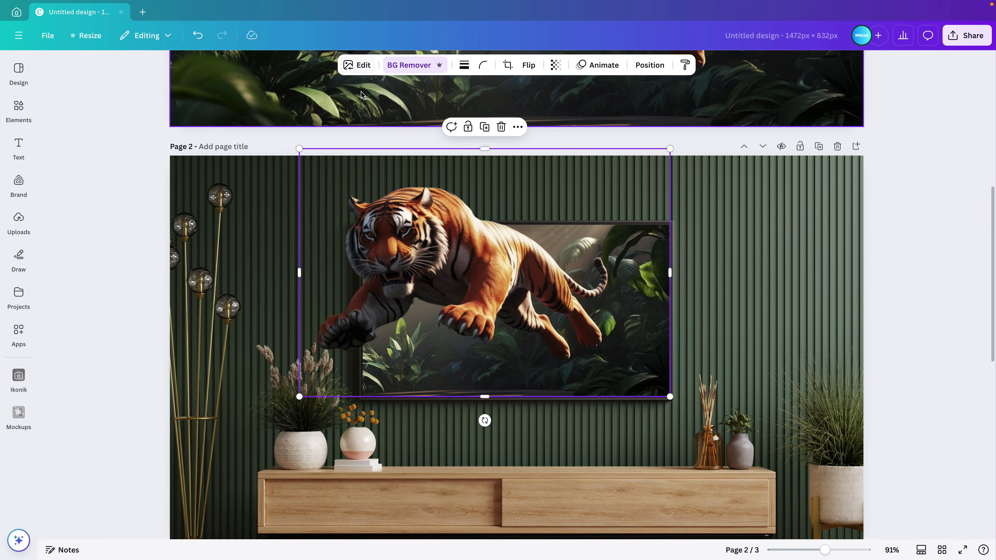
{"action": "left_click", "coordinate": [365, 67]}
{"action": "left_click", "coordinate": [67, 353]}
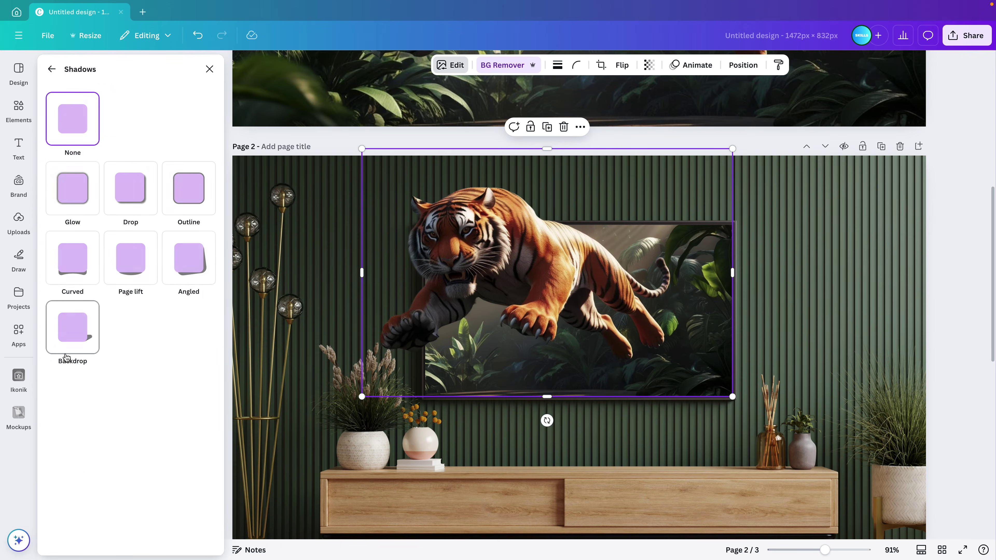
{"action": "left_click", "coordinate": [127, 195]}
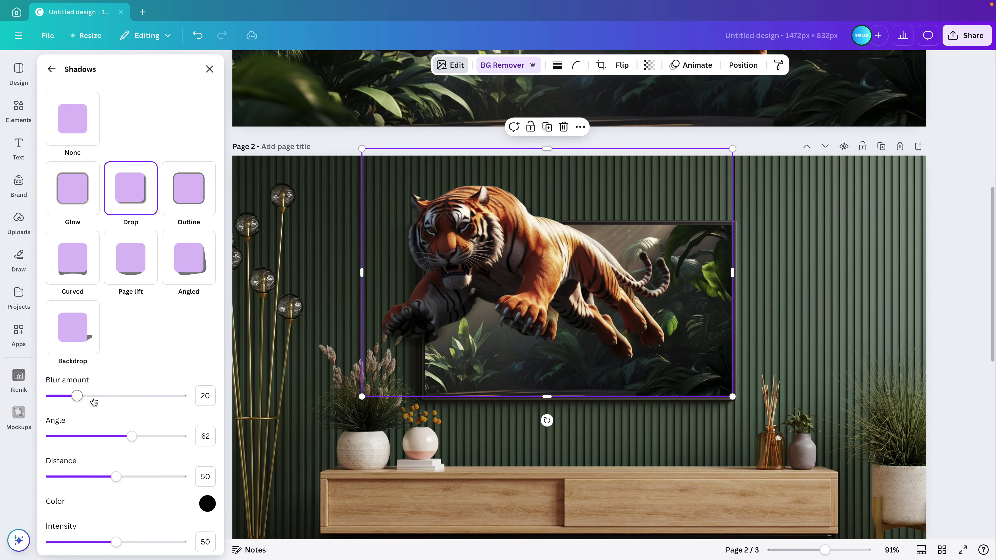
{"action": "left_click_drag", "start_coordinate": [452, 252], "coordinate": [393, 264]}
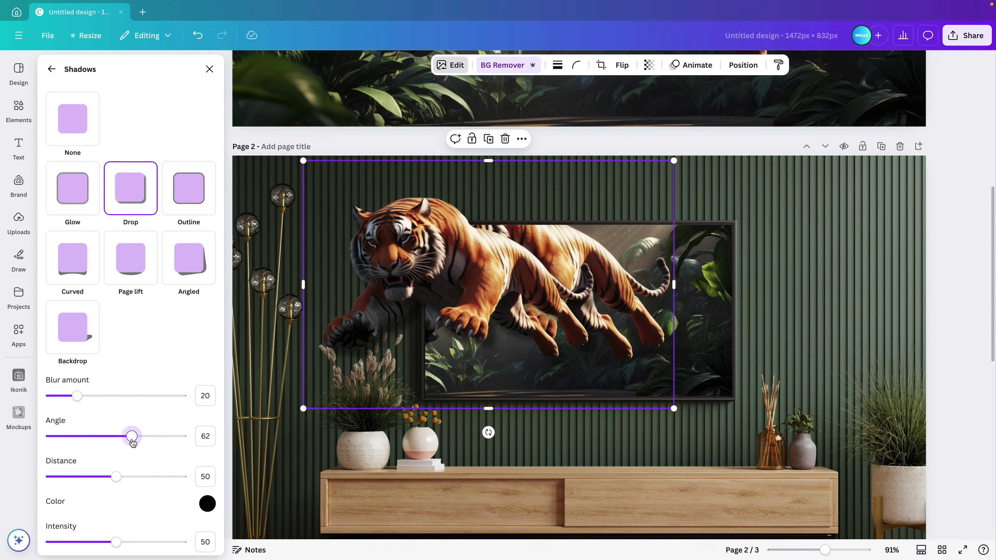
{"action": "left_click_drag", "start_coordinate": [133, 442], "coordinate": [71, 436]}
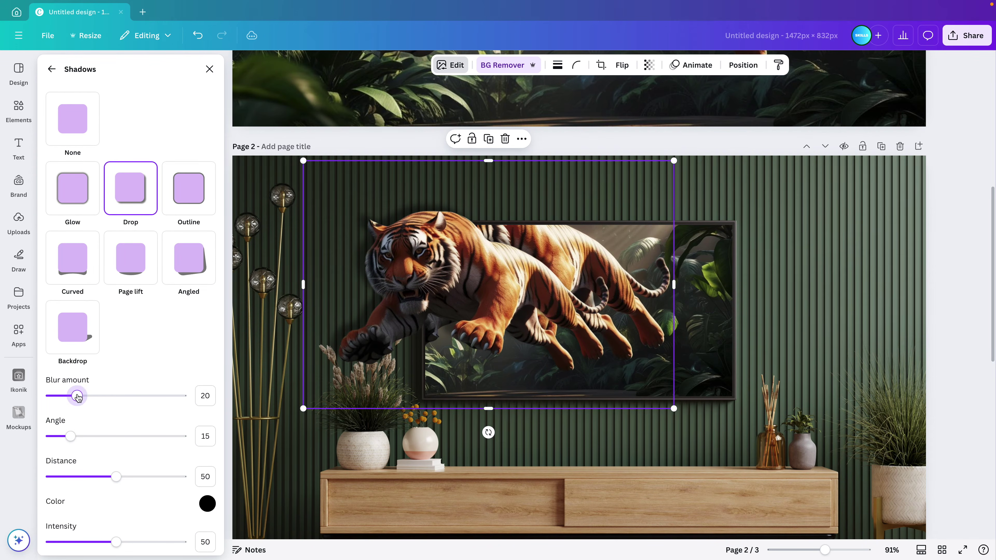
{"action": "mouse_move", "coordinate": [78, 396]}
{"action": "left_mouse_down"}
{"action": "mouse_move", "coordinate": [139, 396]}
{"action": "mouse_move", "coordinate": [37, 402]}
{"action": "mouse_move", "coordinate": [102, 397]}
{"action": "mouse_move", "coordinate": [81, 402]}
{"action": "left_mouse_up"}
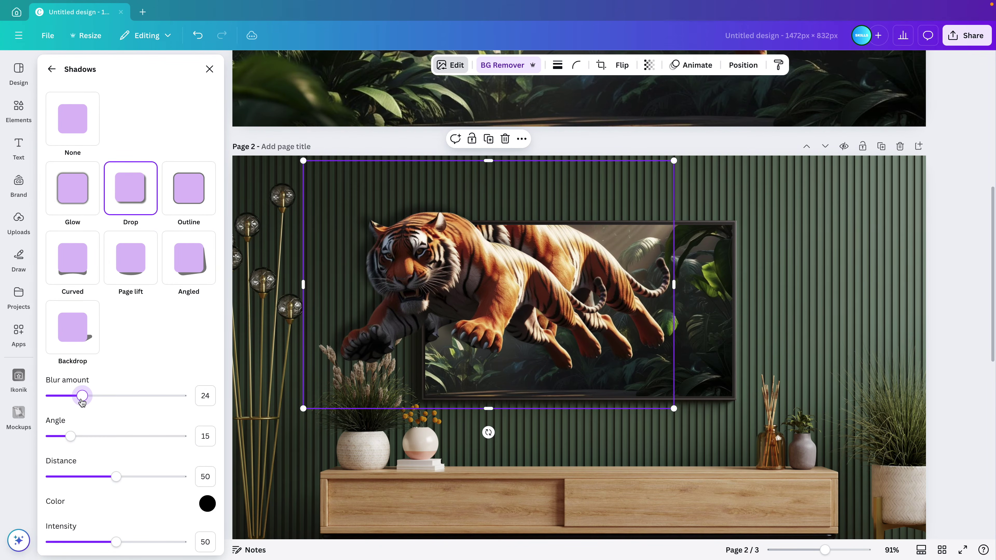
{"action": "mouse_move", "coordinate": [114, 476]}
{"action": "left_mouse_down"}
{"action": "mouse_move", "coordinate": [96, 483]}
{"action": "mouse_move", "coordinate": [111, 476]}
{"action": "left_mouse_up"}
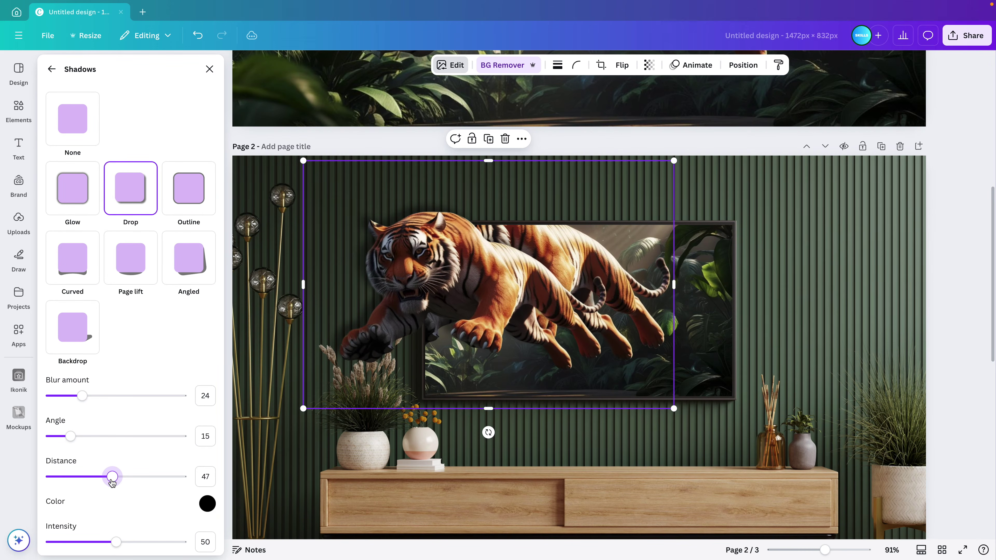
Step: Move the tiger cutout back over the TV and enlarge it slightly to cover the tiger in the jungle image
{"action": "left_click_drag", "start_coordinate": [444, 292], "coordinate": [491, 281]}
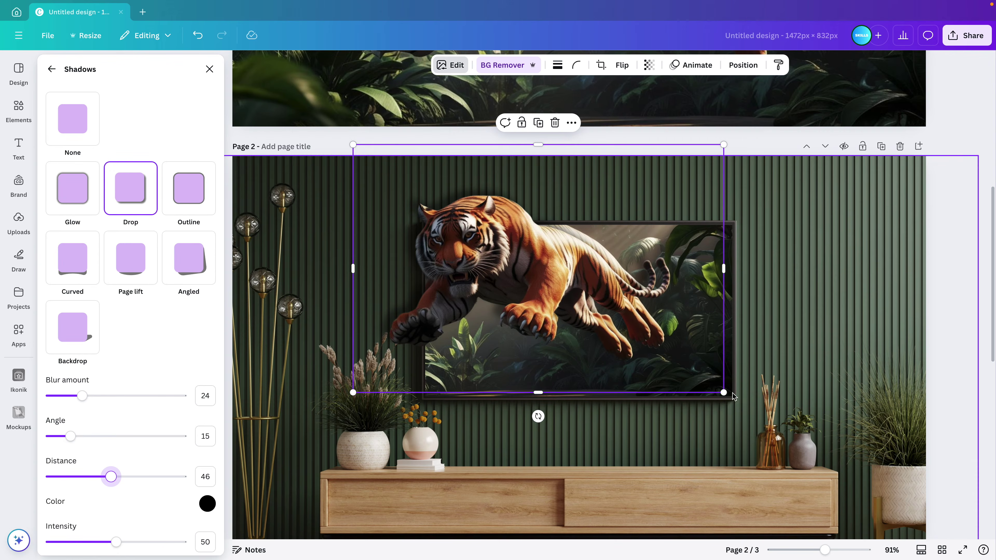
{"action": "left_click_drag", "start_coordinate": [724, 393], "coordinate": [745, 398]}
{"action": "left_click_drag", "start_coordinate": [544, 302], "coordinate": [542, 304]}
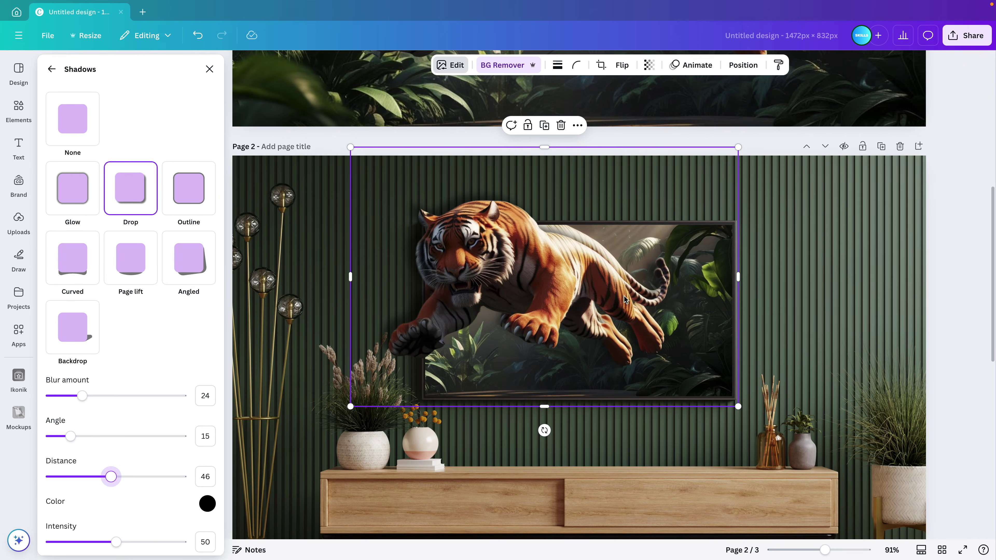
{"action": "left_click_drag", "start_coordinate": [624, 299], "coordinate": [604, 290]}
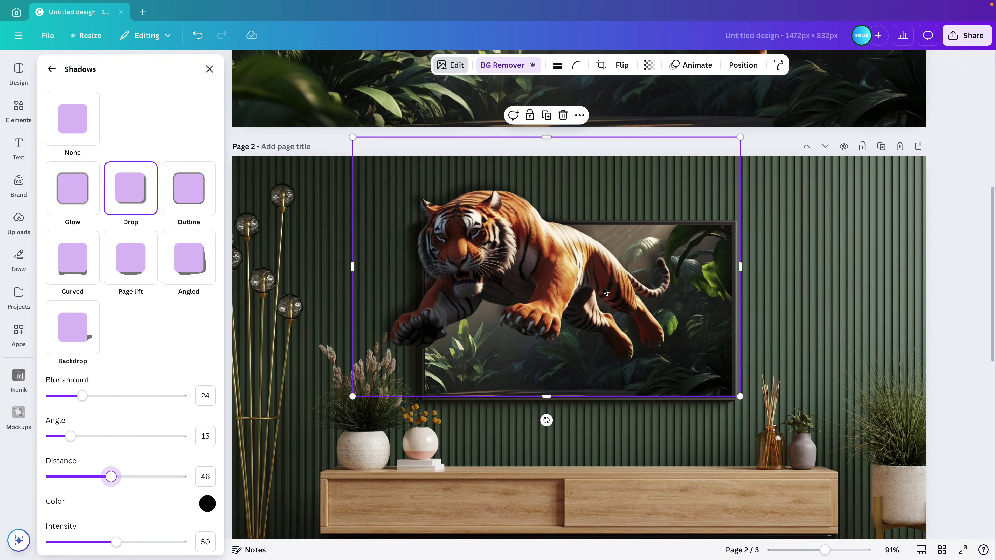
{"action": "left_click_drag", "start_coordinate": [352, 397], "coordinate": [343, 402]}
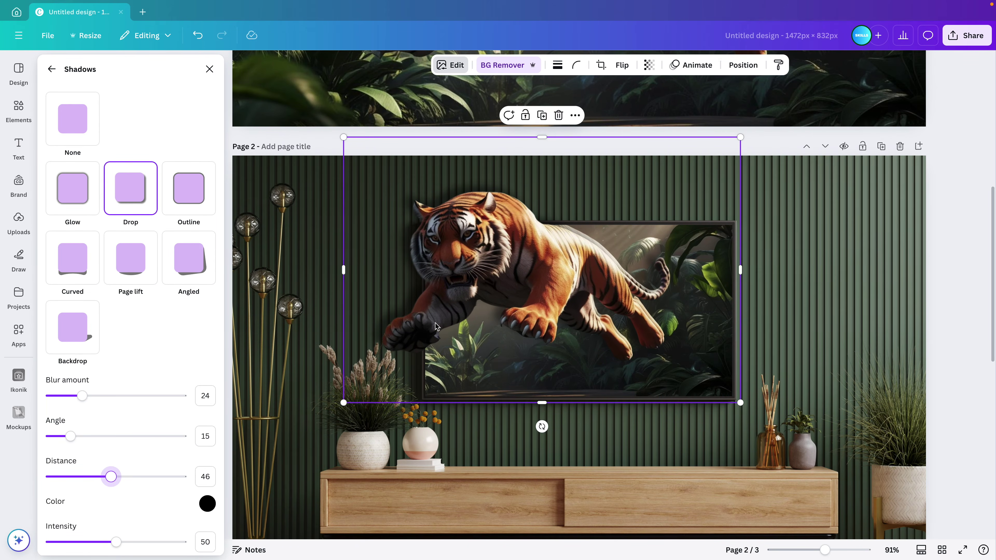
{"action": "left_click_drag", "start_coordinate": [499, 296], "coordinate": [501, 292]}
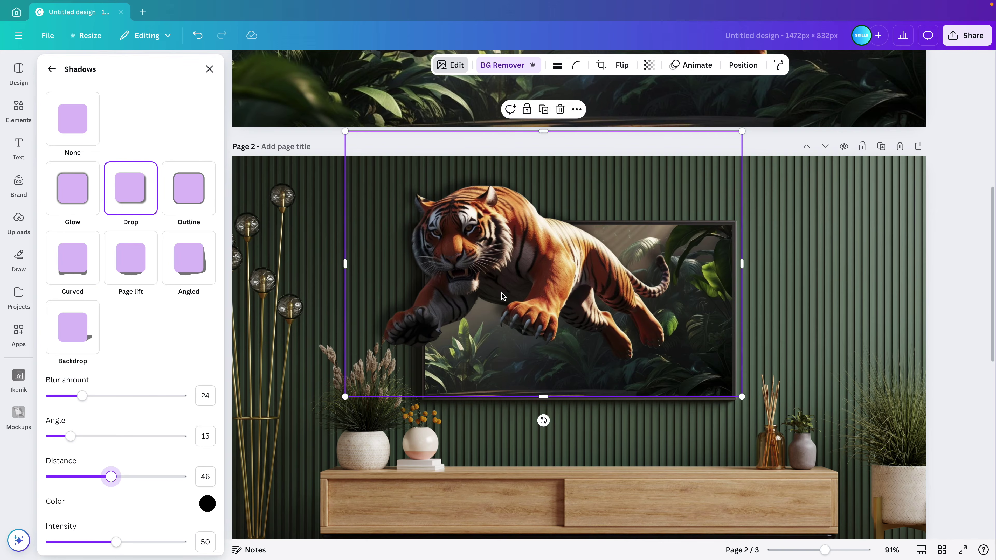
Step: Set the distance of the tiger cutout's drop shadow to 41
{"action": "key", "text": "Left"}
{"action": "key", "text": "Left"}
{"action": "key", "text": "Left"}
{"action": "key", "text": "Left"}
{"action": "key", "text": "Left"}
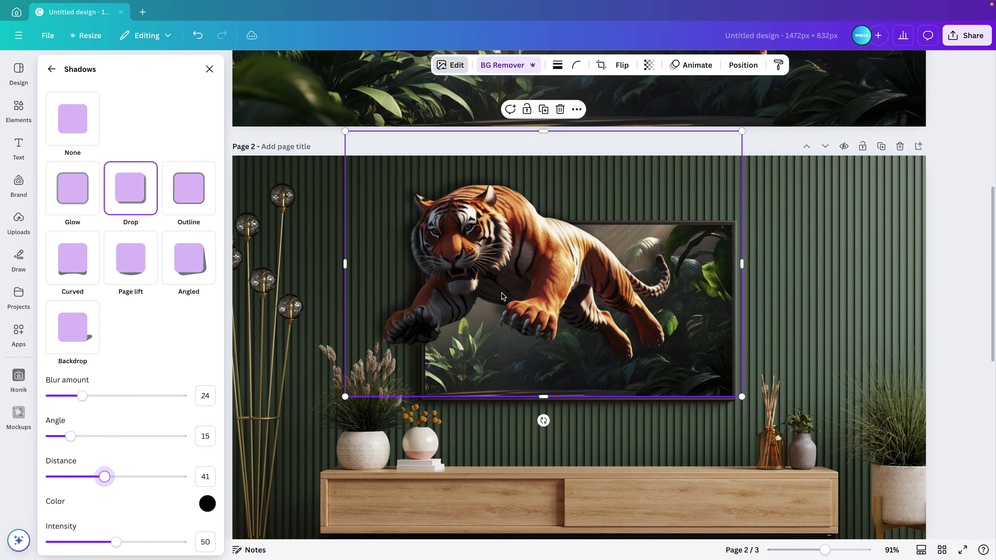
{"action": "left_click", "coordinate": [686, 312]}
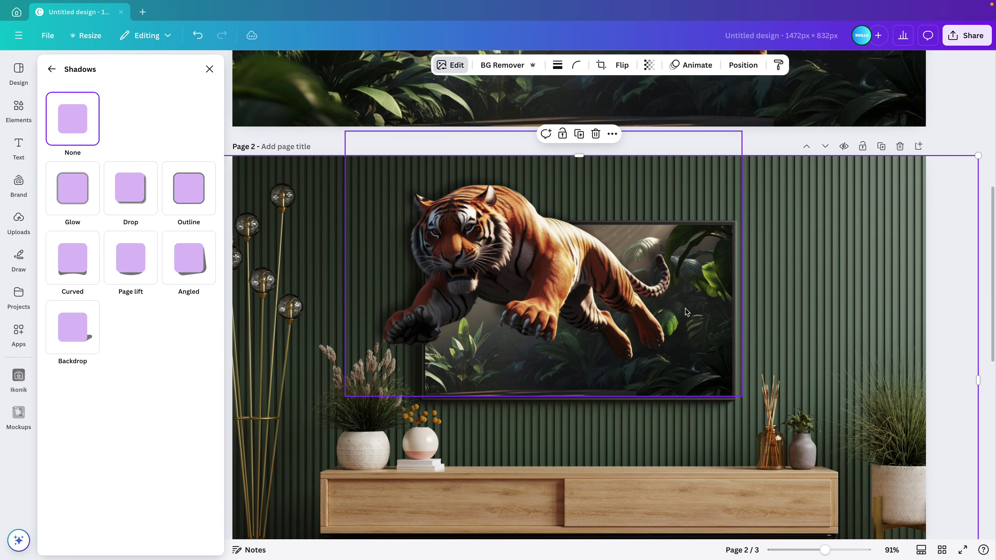
Step: Fine-tune the tiger cutout's size to about 850 × 568 and its position over the underlying tiger, and close the shadow settings
{"action": "left_click", "coordinate": [587, 285]}
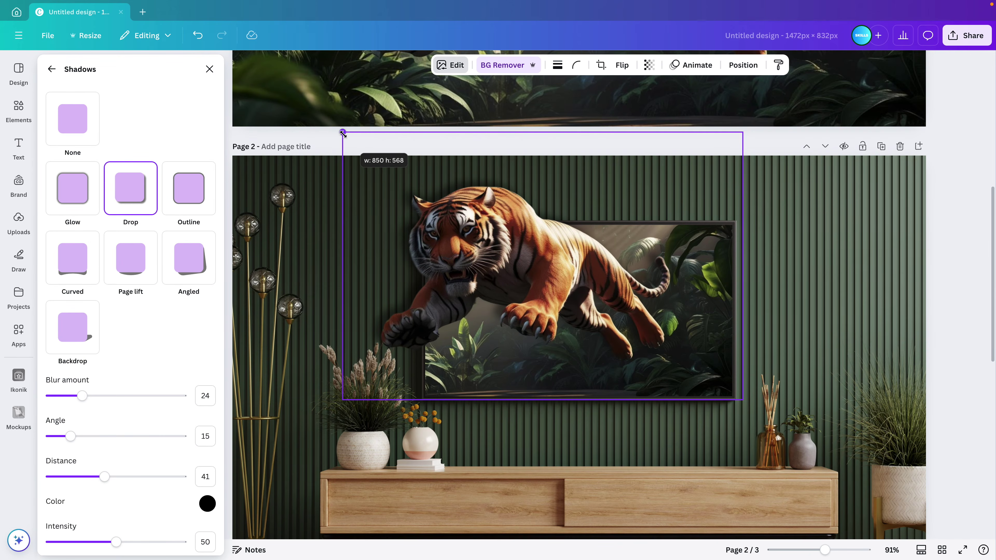
{"action": "left_click", "coordinate": [600, 303]}
{"action": "left_click", "coordinate": [544, 282]}
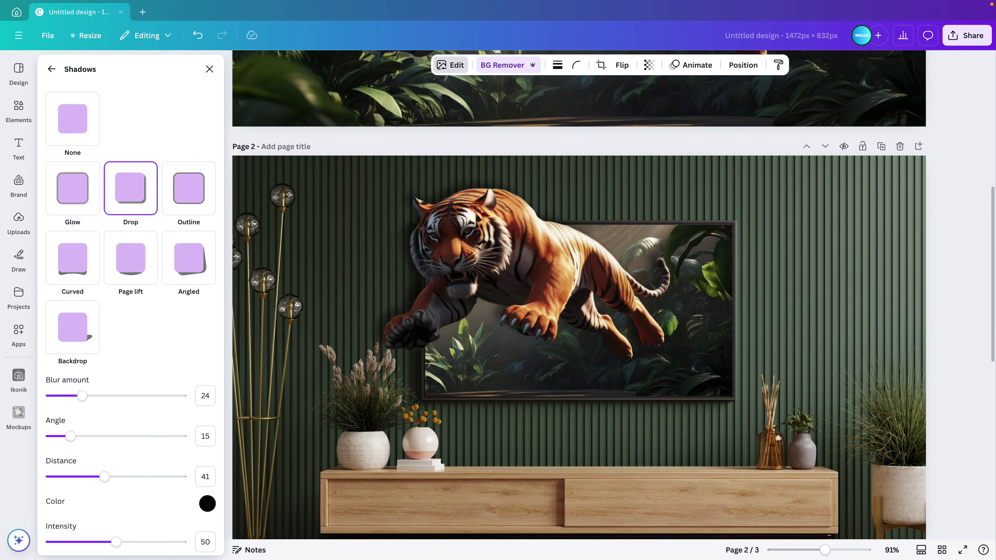
{"action": "key", "text": "Escape"}
{"action": "left_click", "coordinate": [120, 255]}
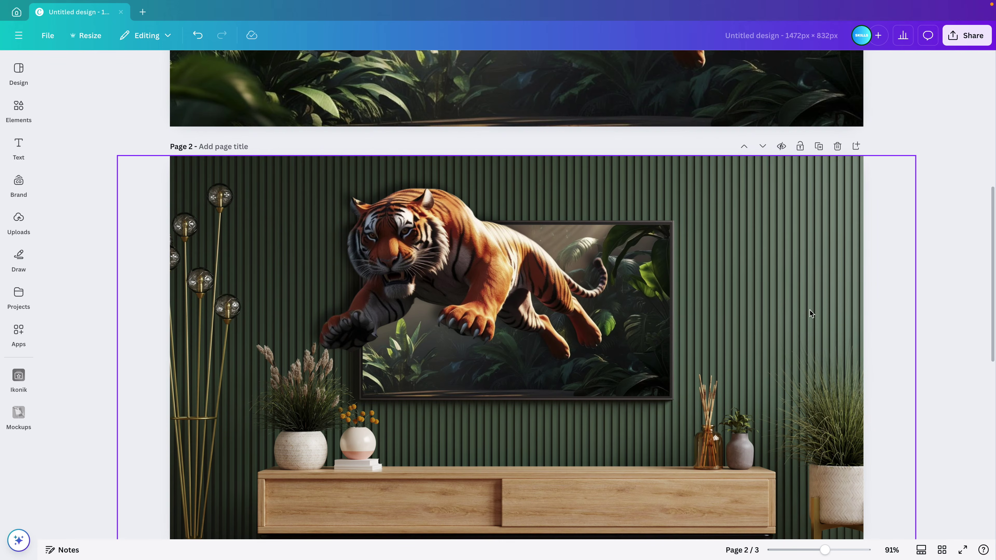
{"action": "scroll", "coordinate": [953, 264], "scroll_direction": "down", "scroll_amount": 1}
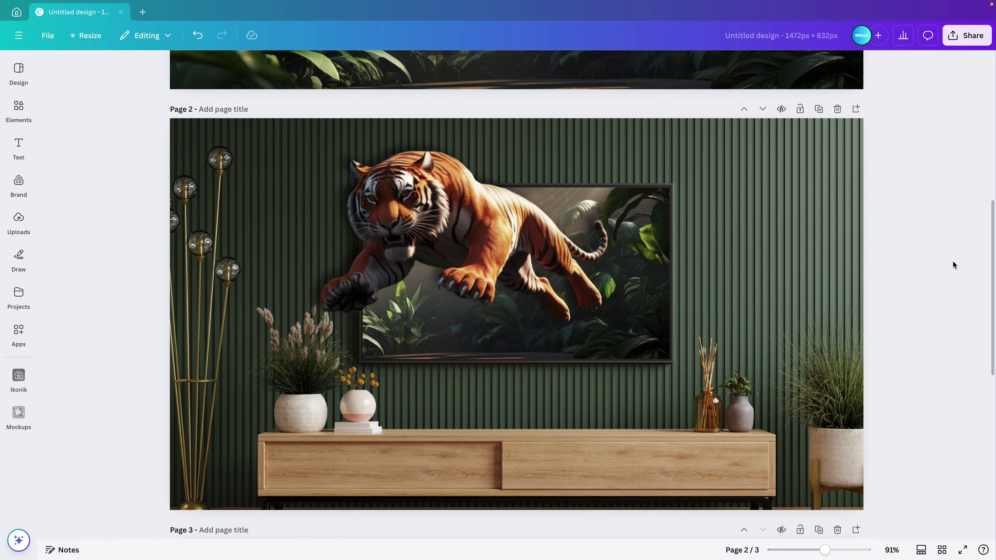
{"action": "scroll", "coordinate": [954, 265], "scroll_direction": "up", "scroll_amount": 3}
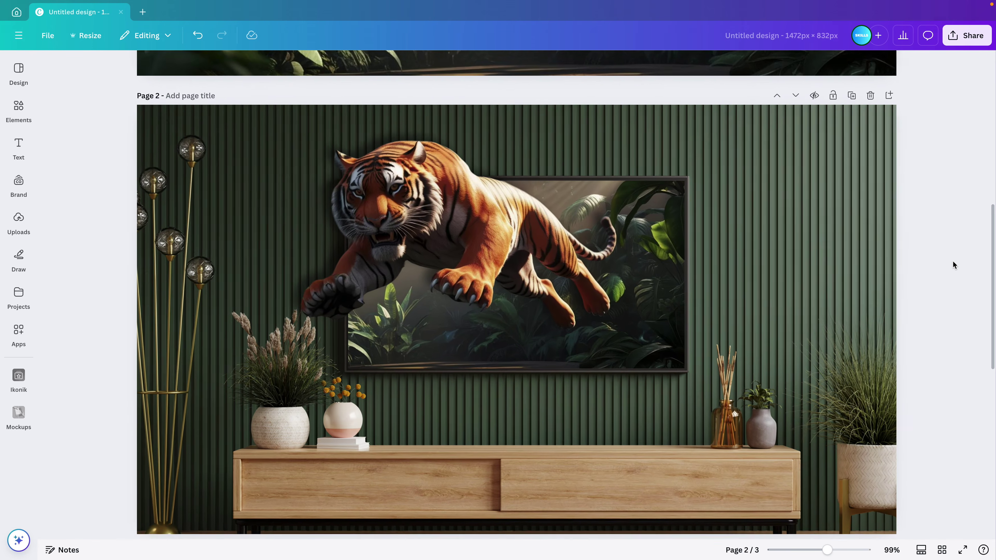
{"action": "scroll", "coordinate": [954, 265], "scroll_direction": "down", "scroll_amount": 2}
{"action": "scroll", "coordinate": [954, 265], "scroll_direction": "down", "scroll_amount": 1}
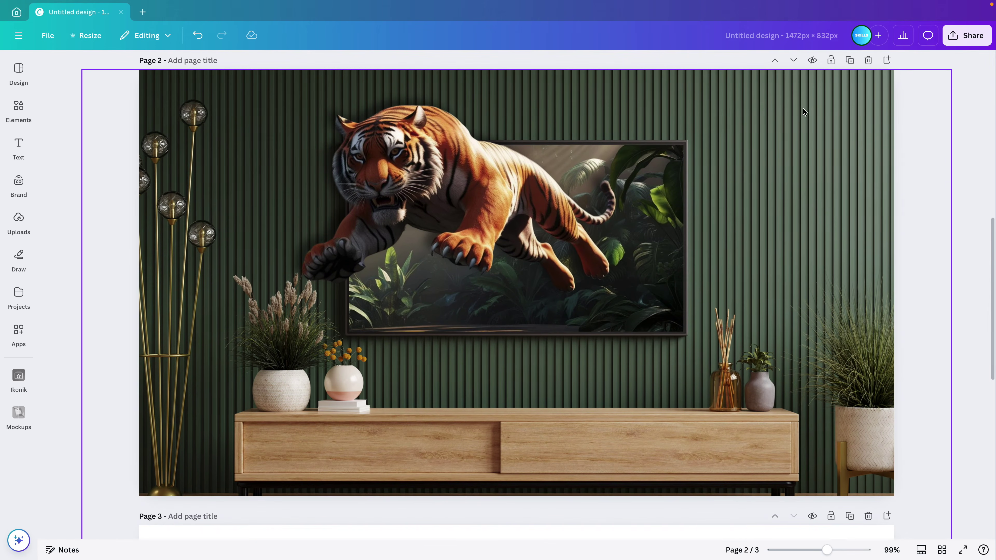
{"action": "left_click", "coordinate": [793, 61]}
{"action": "key", "text": "super+z"}
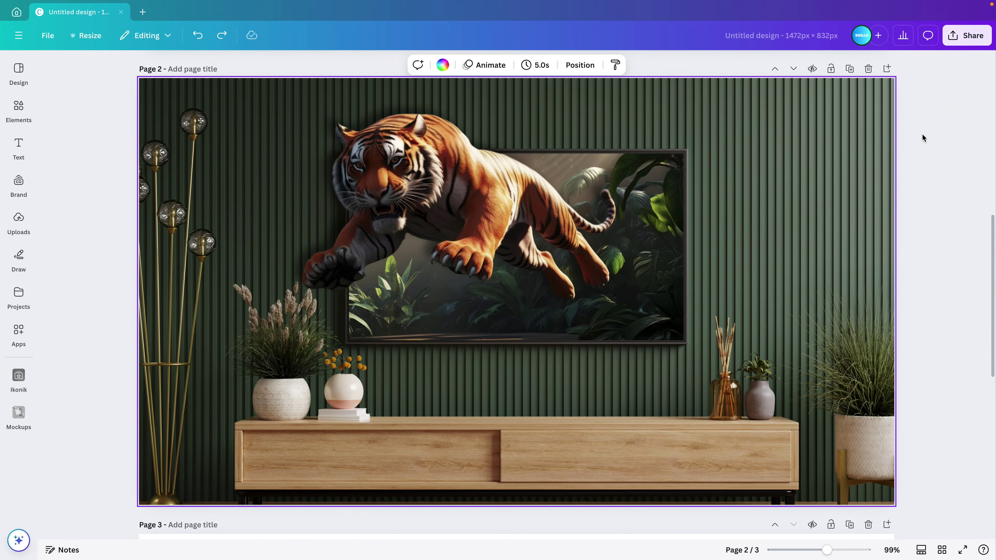
{"action": "left_click", "coordinate": [979, 157]}
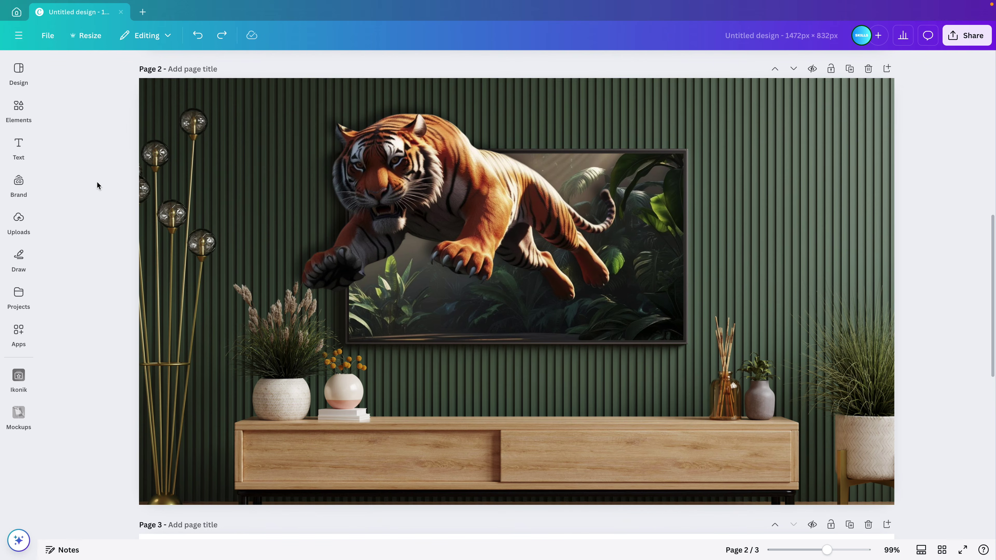
Step: Add a rectangle to page 2 and stretch it across the full page width, covering a little under half the height from the bottom
{"action": "key", "text": "r"}
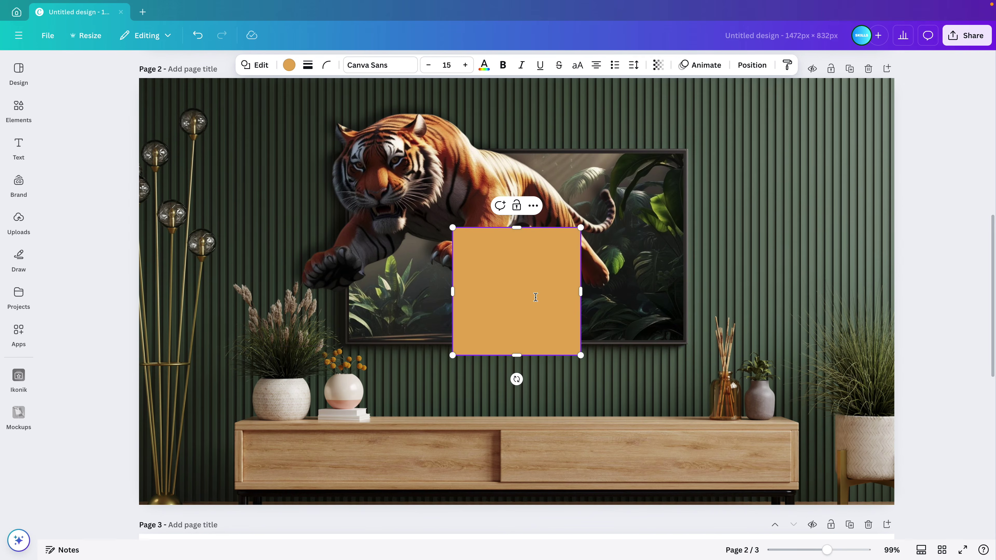
{"action": "left_click_drag", "start_coordinate": [475, 317], "coordinate": [161, 466]}
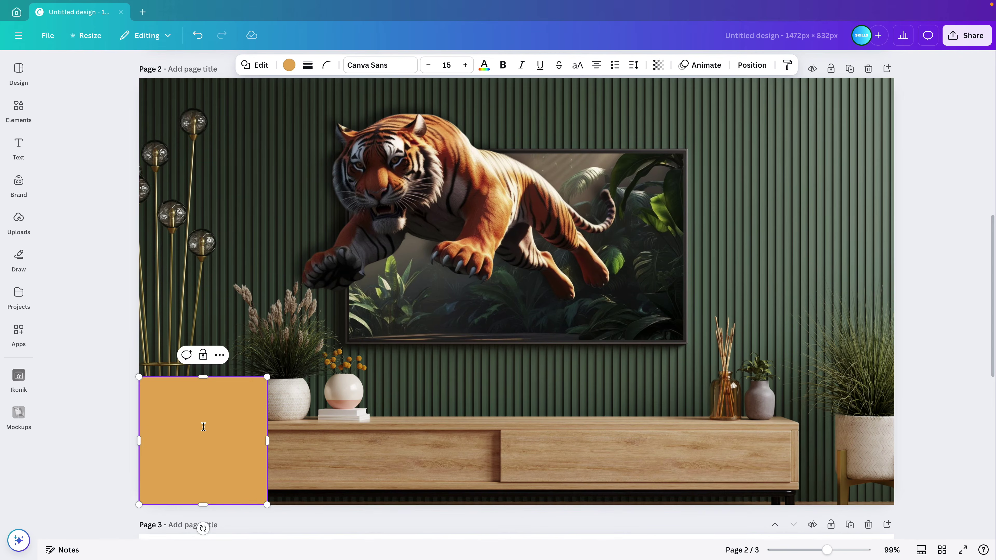
{"action": "left_click_drag", "start_coordinate": [266, 375], "coordinate": [893, 318]}
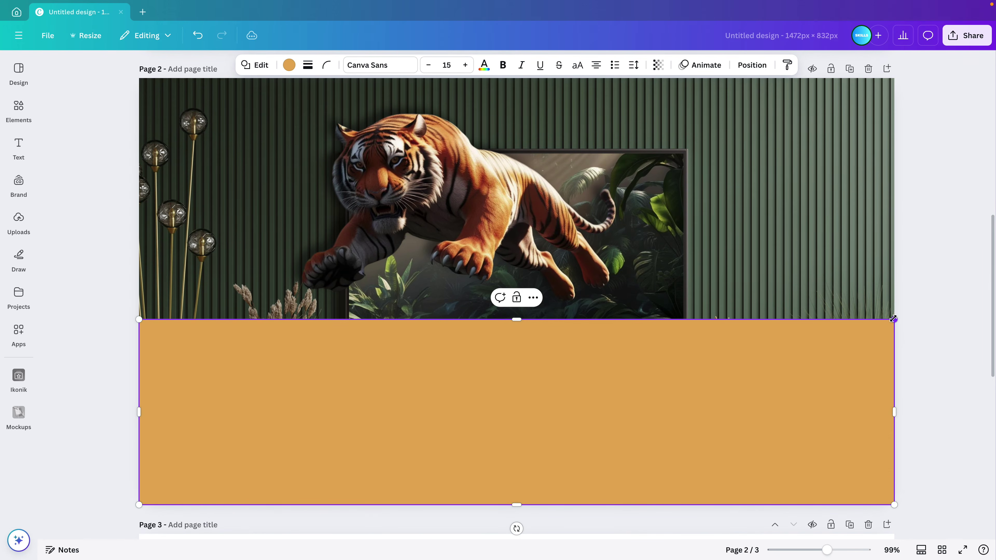
Step: Fill the rectangle with the default black-to-grey gradient, set it to the vertical linear style, and swap its colours so black is at the bottom
{"action": "left_click", "coordinate": [289, 65]}
{"action": "scroll", "coordinate": [109, 282], "scroll_direction": "down", "scroll_amount": 10}
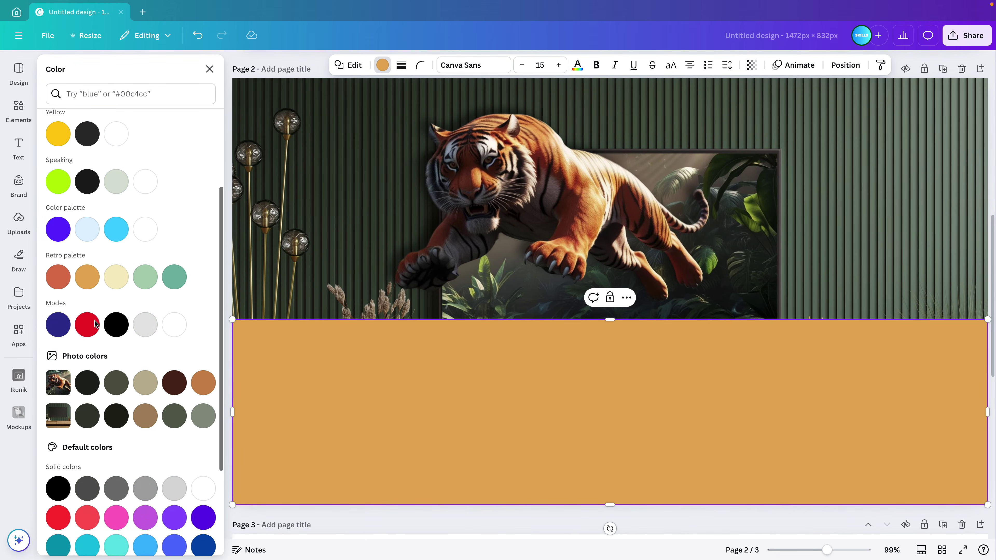
{"action": "scroll", "coordinate": [58, 487], "scroll_direction": "down", "scroll_amount": 4}
{"action": "left_click", "coordinate": [58, 474]}
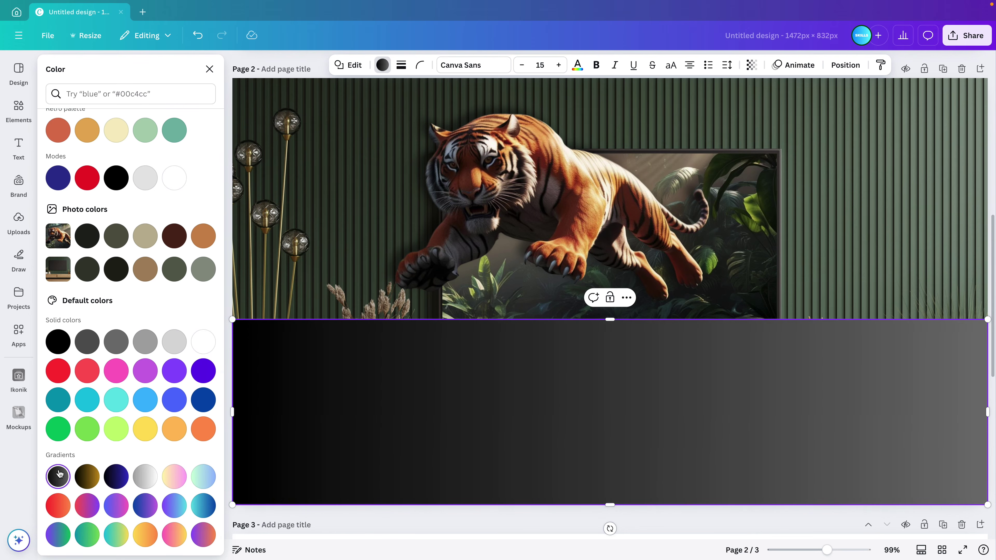
{"action": "scroll", "coordinate": [115, 150], "scroll_direction": "up", "scroll_amount": 14}
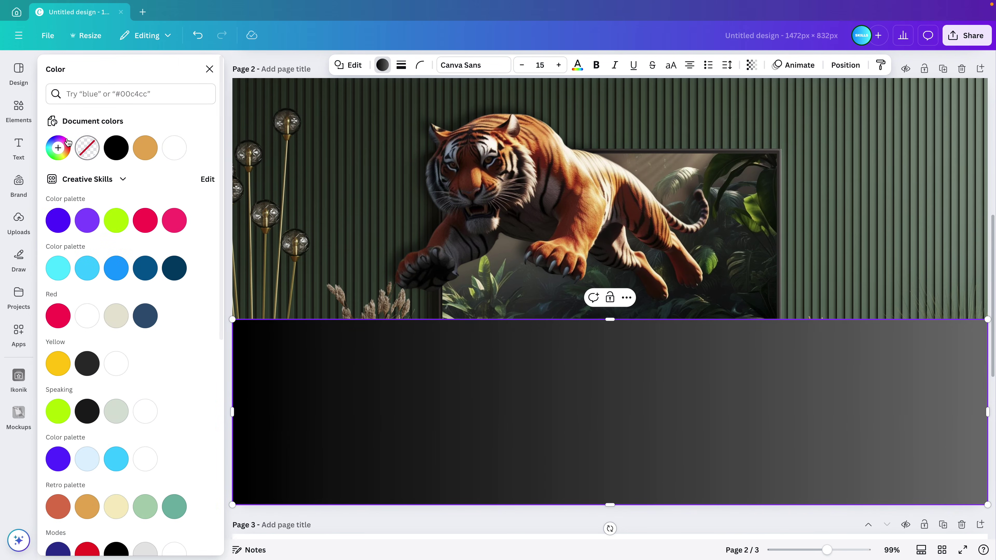
{"action": "left_click", "coordinate": [57, 148]}
{"action": "left_click", "coordinate": [96, 271]}
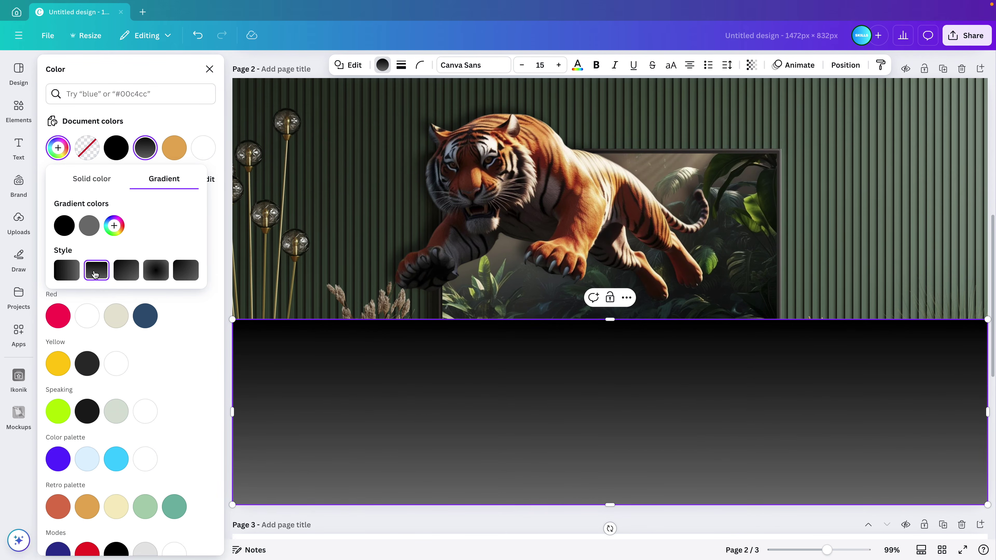
{"action": "left_click_drag", "start_coordinate": [71, 233], "coordinate": [100, 233]}
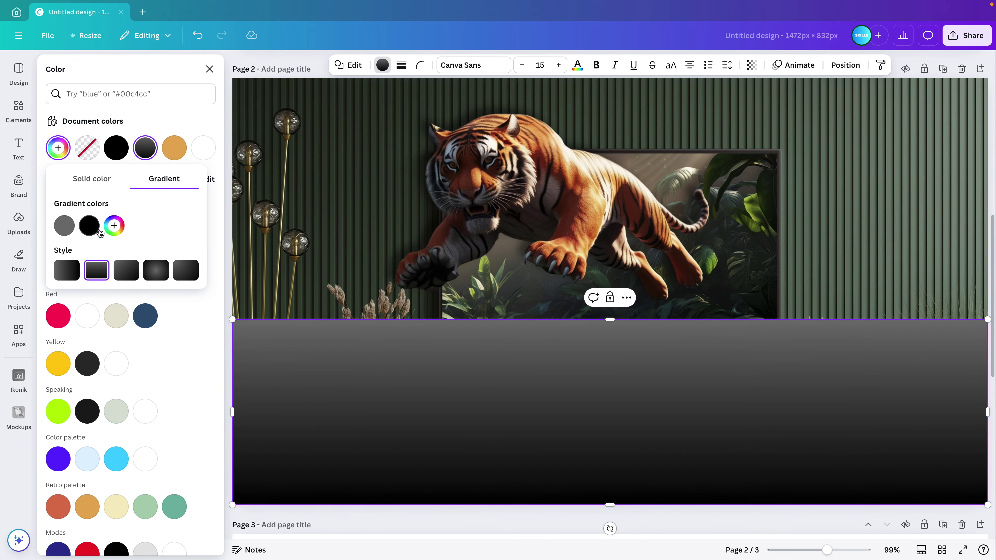
Step: Change the gradient's grey stop to #000000 at 0% opacity and extend the rectangle upward to cover about 60% of the page height
{"action": "left_click", "coordinate": [64, 227]}
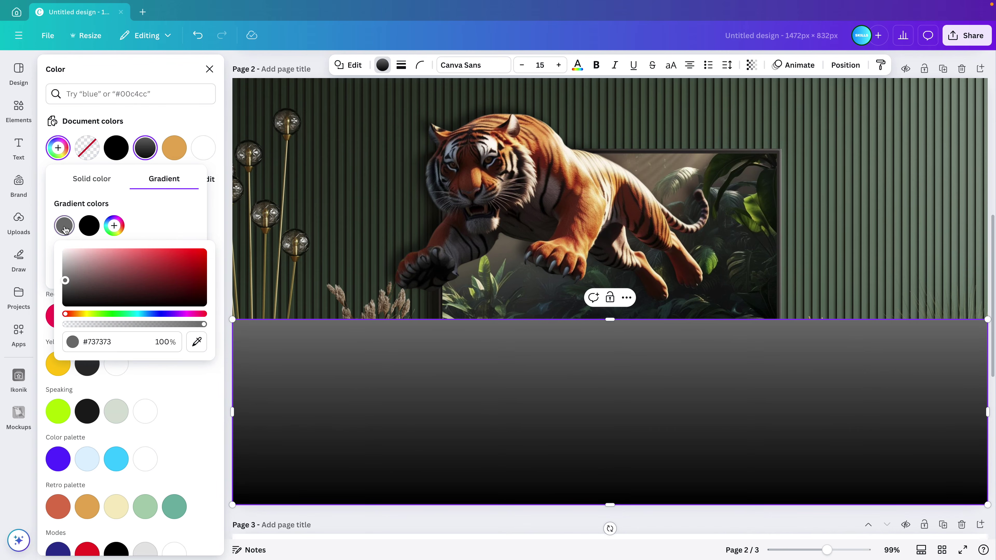
{"action": "left_click_drag", "start_coordinate": [65, 280], "coordinate": [51, 343]}
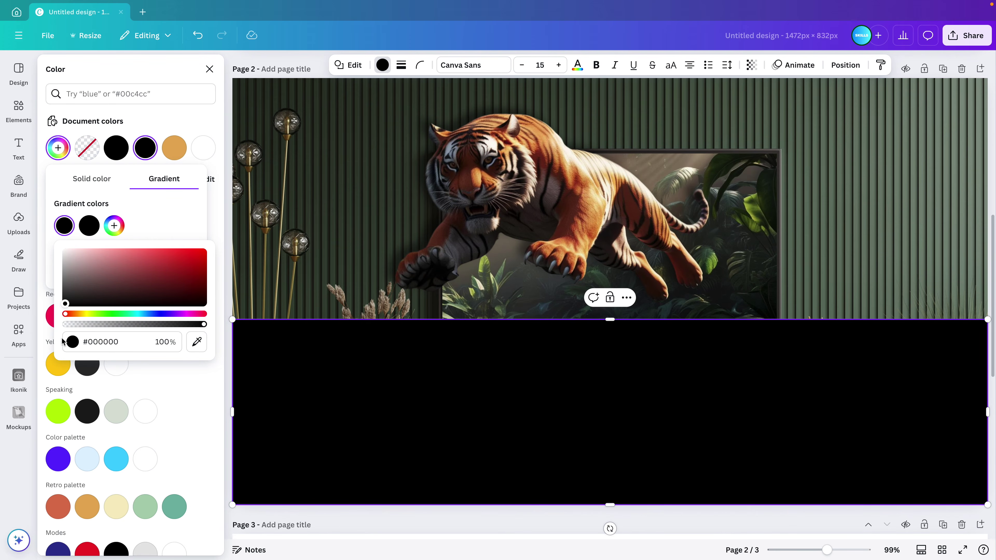
{"action": "left_click_drag", "start_coordinate": [200, 329], "coordinate": [44, 315]}
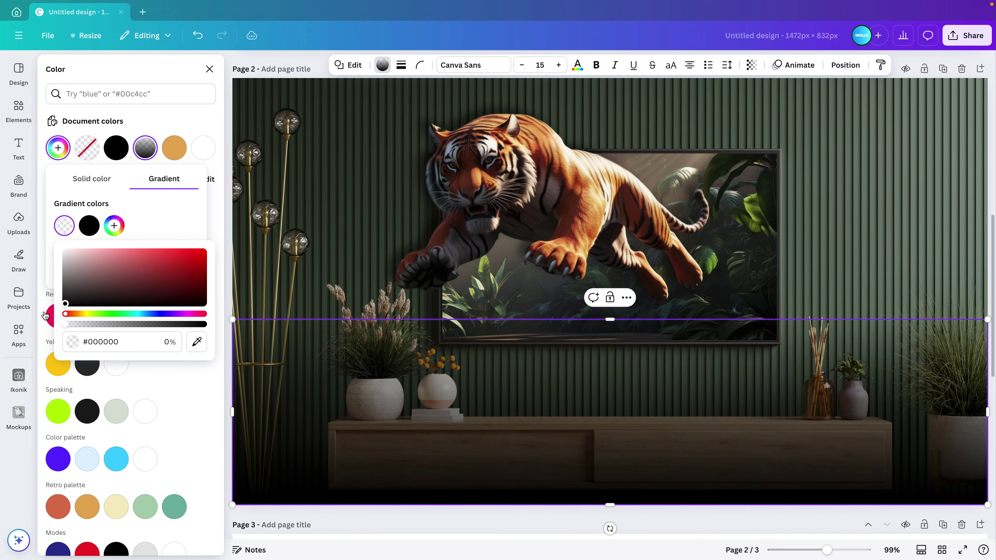
{"action": "left_click_drag", "start_coordinate": [619, 322], "coordinate": [623, 240]}
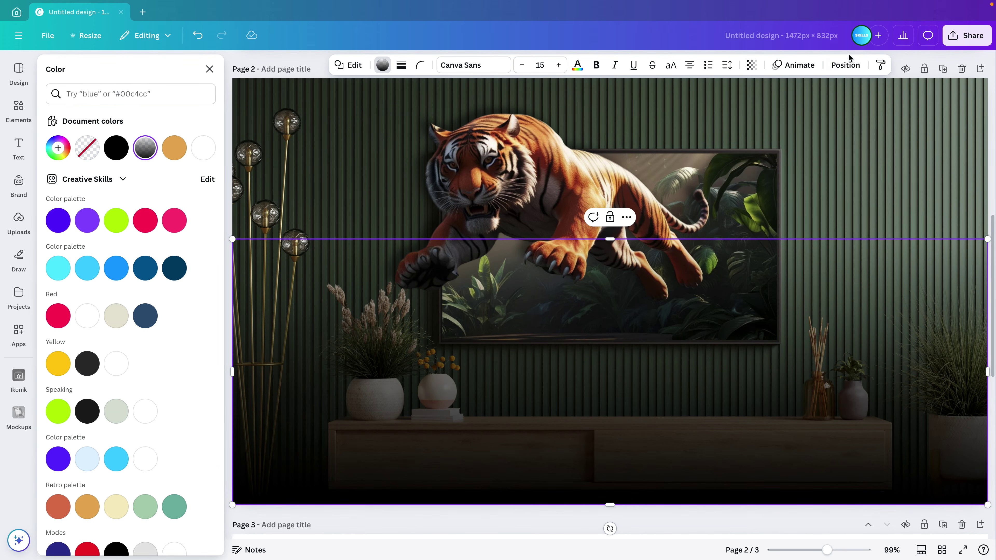
Step: Move the gradient rectangle below both tiger layers, directly above the living room photo, and deselect it
{"action": "left_click", "coordinate": [846, 64]}
{"action": "left_click", "coordinate": [174, 94]}
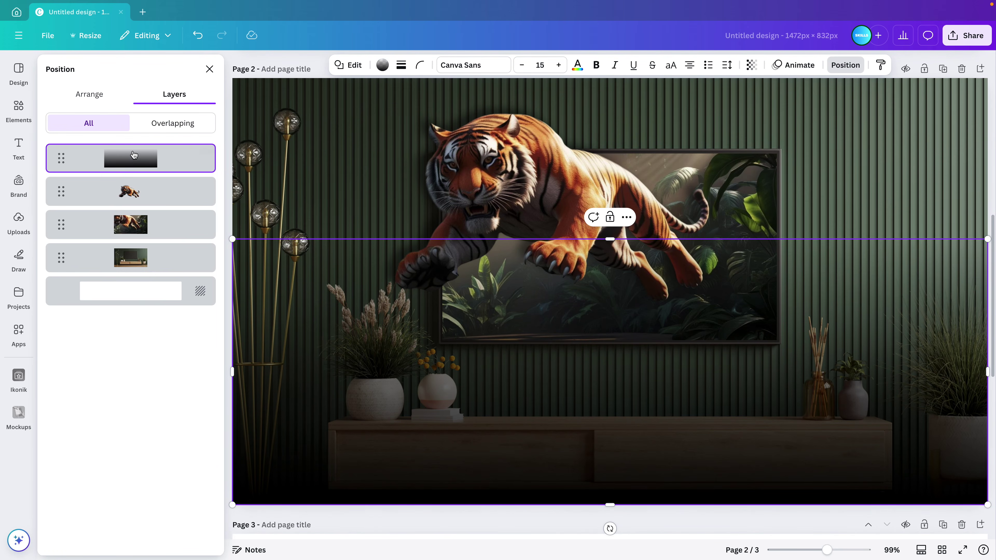
{"action": "left_click_drag", "start_coordinate": [131, 159], "coordinate": [130, 225]}
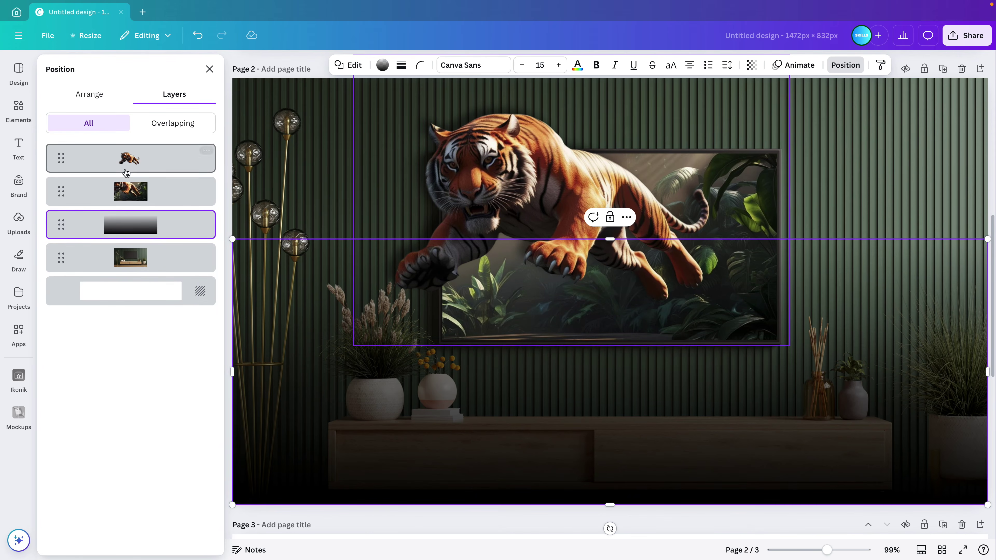
{"action": "left_click", "coordinate": [845, 65]}
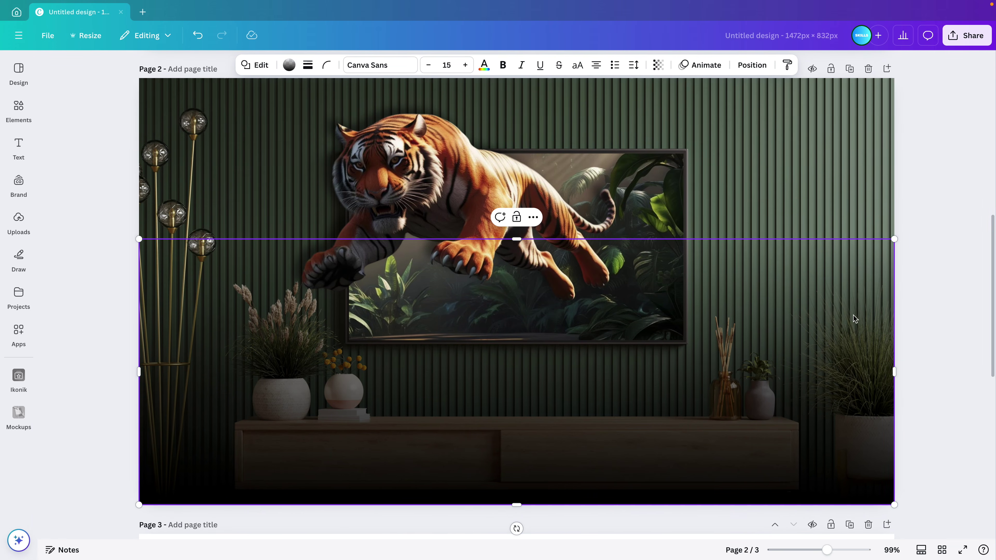
{"action": "left_click", "coordinate": [933, 290]}
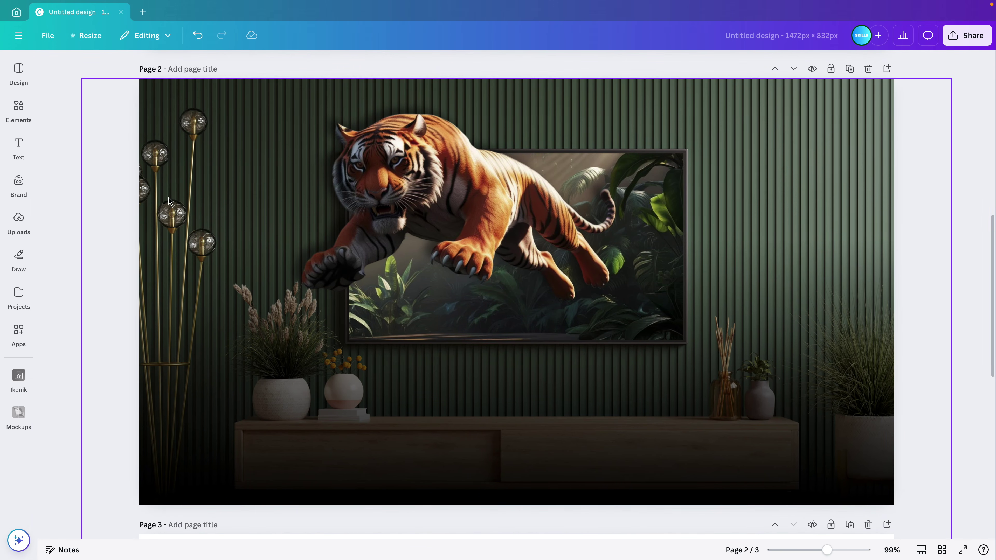
Step: Add a Title-style text box to page 2 reading "3D EXPERIENCE"
{"action": "left_click", "coordinate": [19, 147]}
{"action": "left_click", "coordinate": [84, 187]}
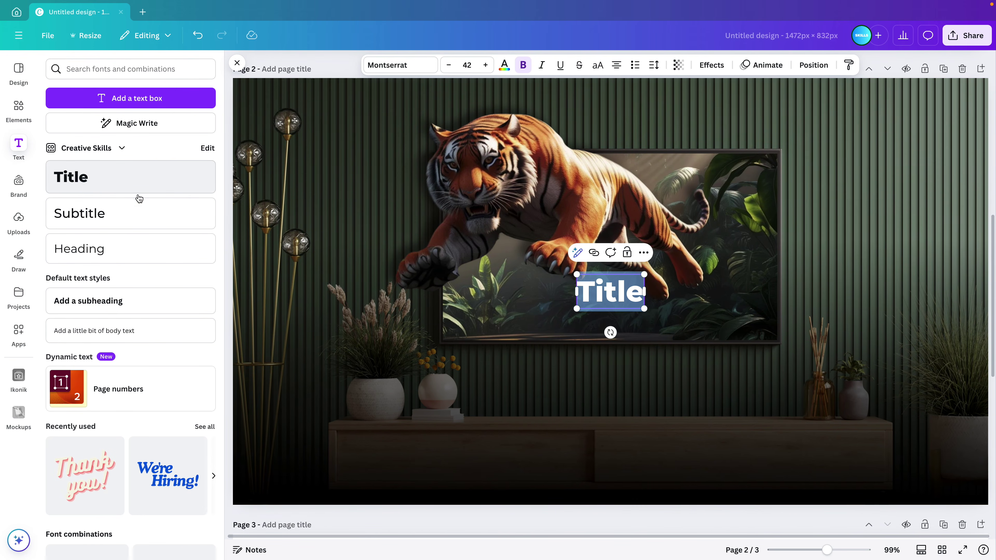
{"action": "type", "text": "3D"}
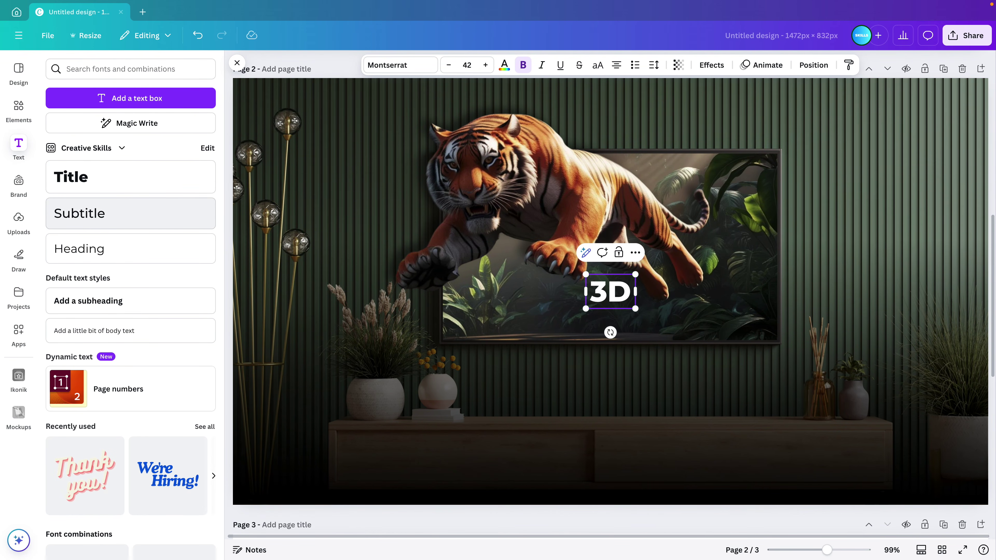
{"action": "type", "text": " EXPERIEN"}
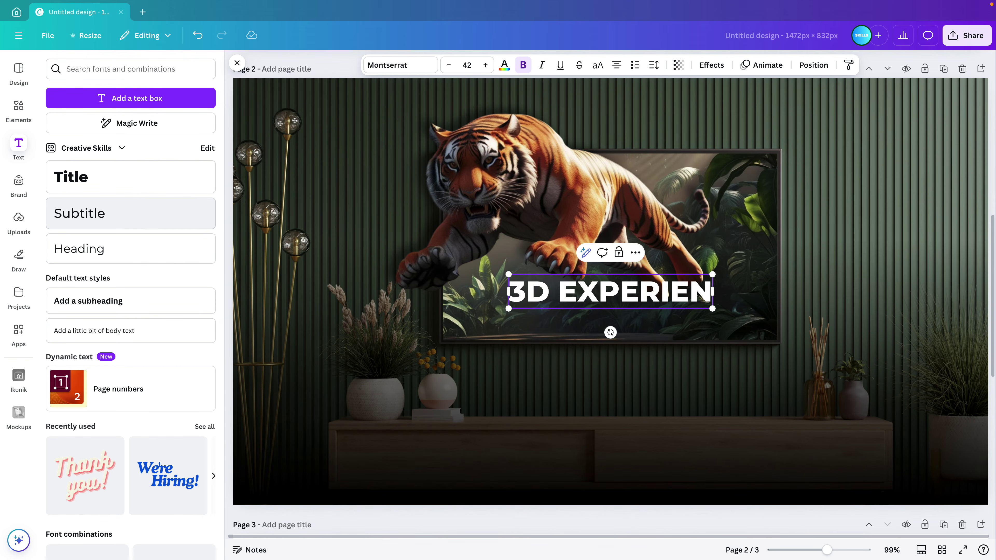
{"action": "type", "text": "CE"}
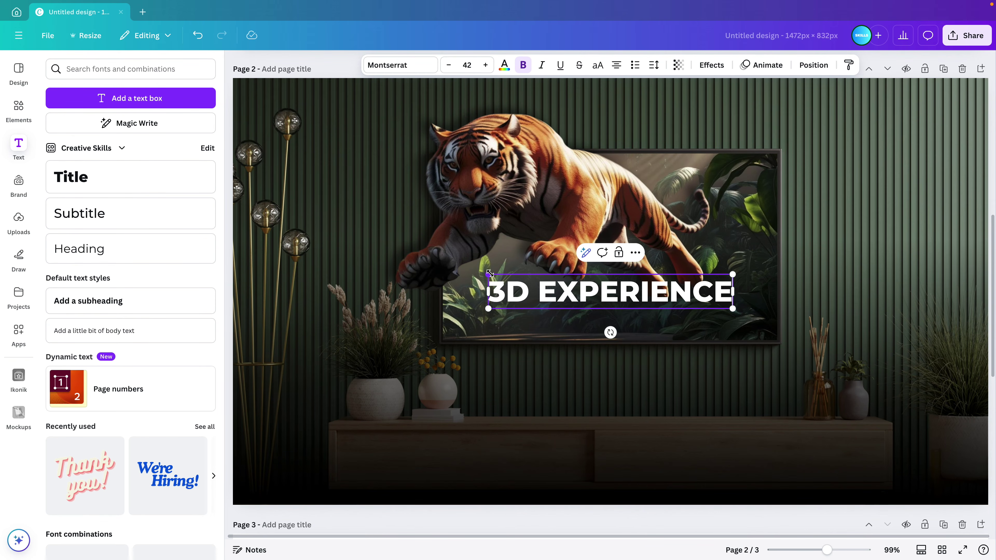
Step: Enlarge the "3D EXPERIENCE" title to font size 113 and centre it over the cabinet near the page's lower edge
{"action": "left_click_drag", "start_coordinate": [489, 272], "coordinate": [309, 255]}
{"action": "left_click", "coordinate": [352, 108]}
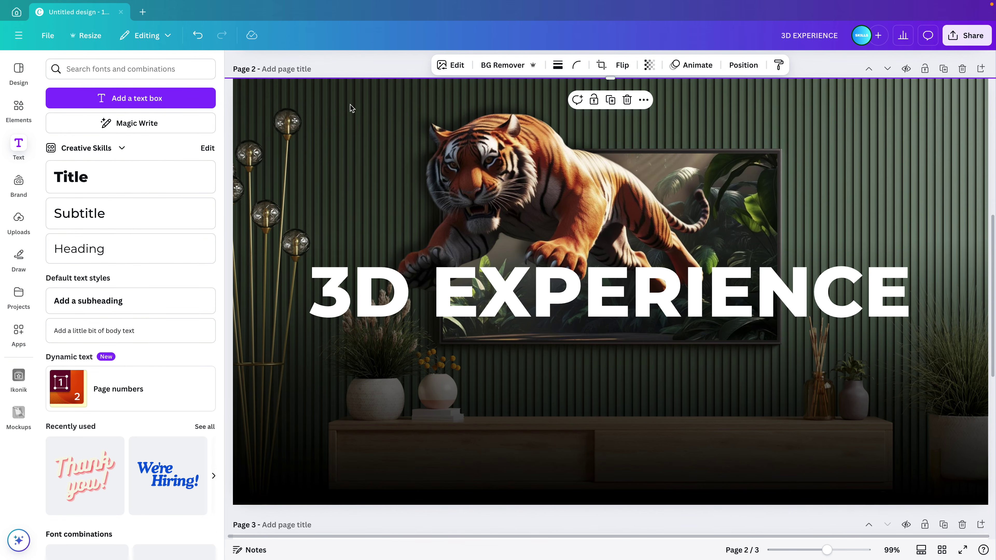
{"action": "left_click_drag", "start_coordinate": [438, 268], "coordinate": [438, 406]}
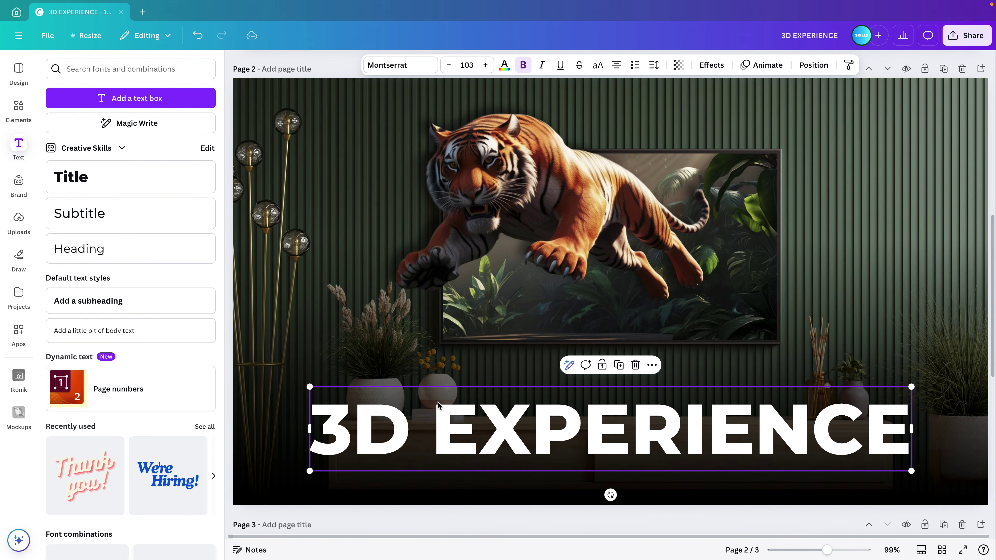
{"action": "left_click_drag", "start_coordinate": [310, 385], "coordinate": [282, 380]}
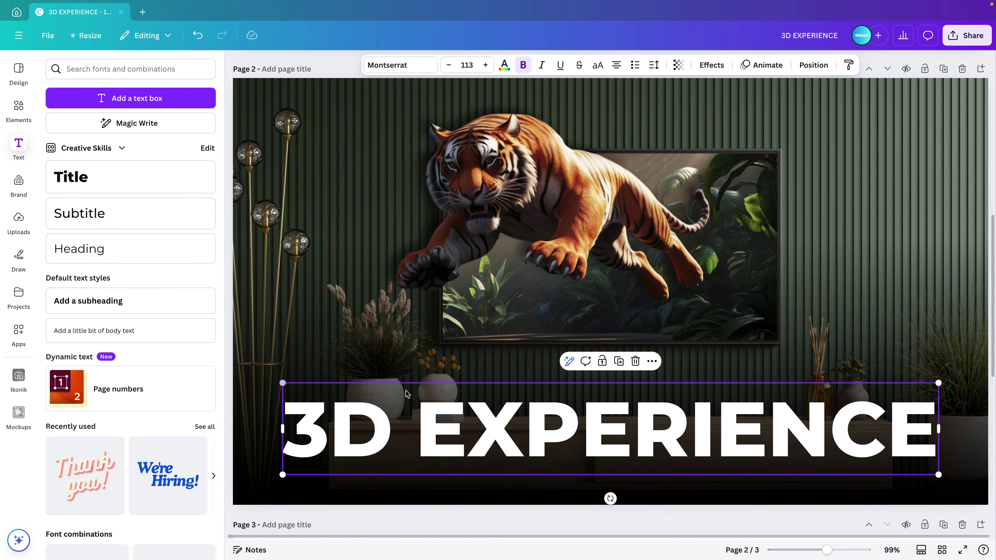
Step: Fine-tune the height of the gradient rectangle behind the title by adjusting its upper edge
{"action": "left_click", "coordinate": [305, 320]}
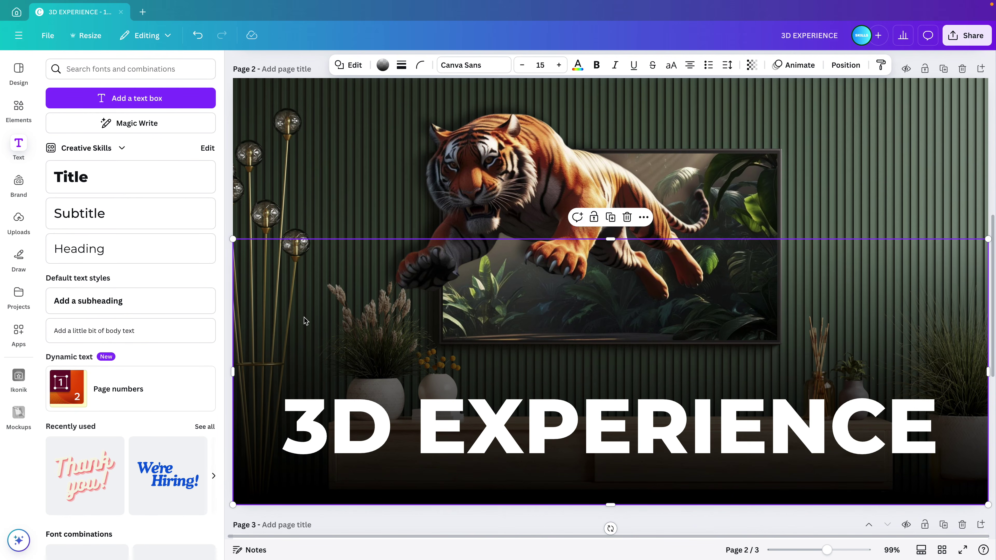
{"action": "left_click_drag", "start_coordinate": [610, 239], "coordinate": [618, 309]}
{"action": "left_click_drag", "start_coordinate": [620, 291], "coordinate": [629, 248]}
Step: Try the Hollow and Lift effects on the "3D EXPERIENCE" title, and settle on Neon with intensity 100
{"action": "left_click", "coordinate": [623, 414]}
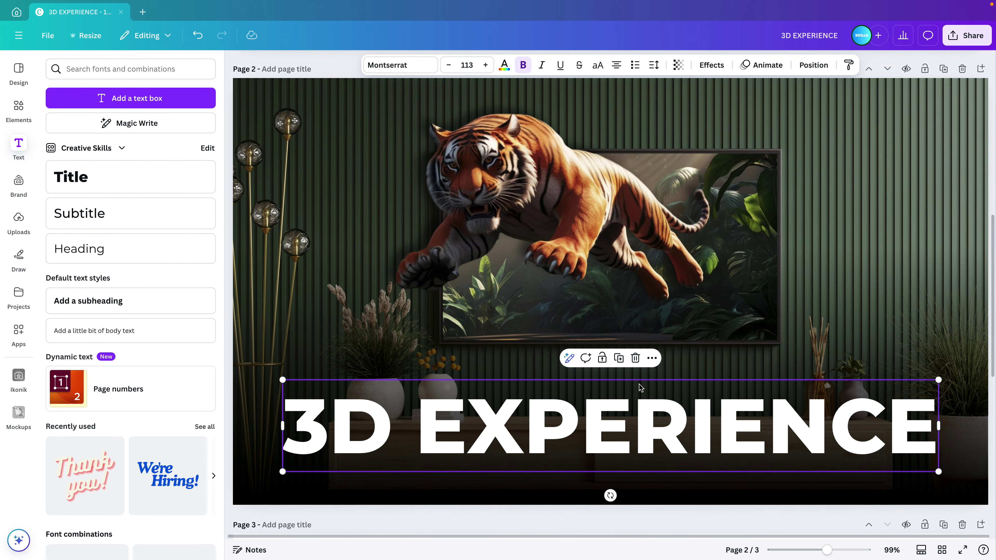
{"action": "left_click", "coordinate": [715, 65]}
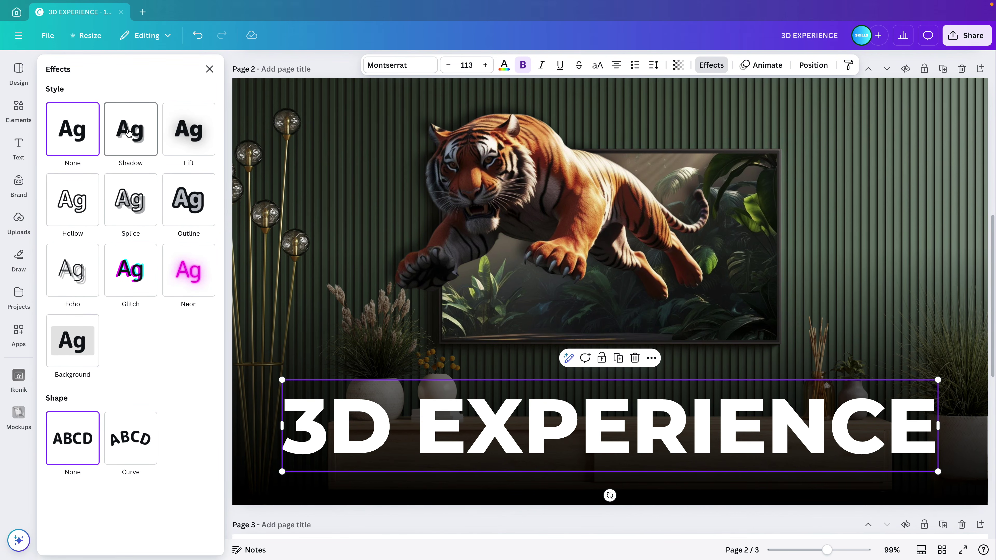
{"action": "left_click", "coordinate": [70, 218]}
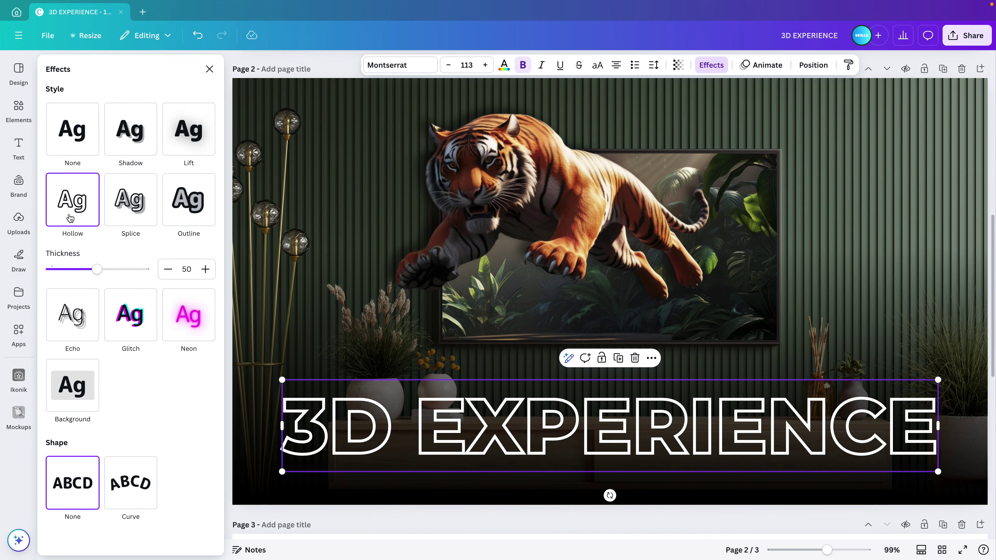
{"action": "left_click", "coordinate": [183, 142]}
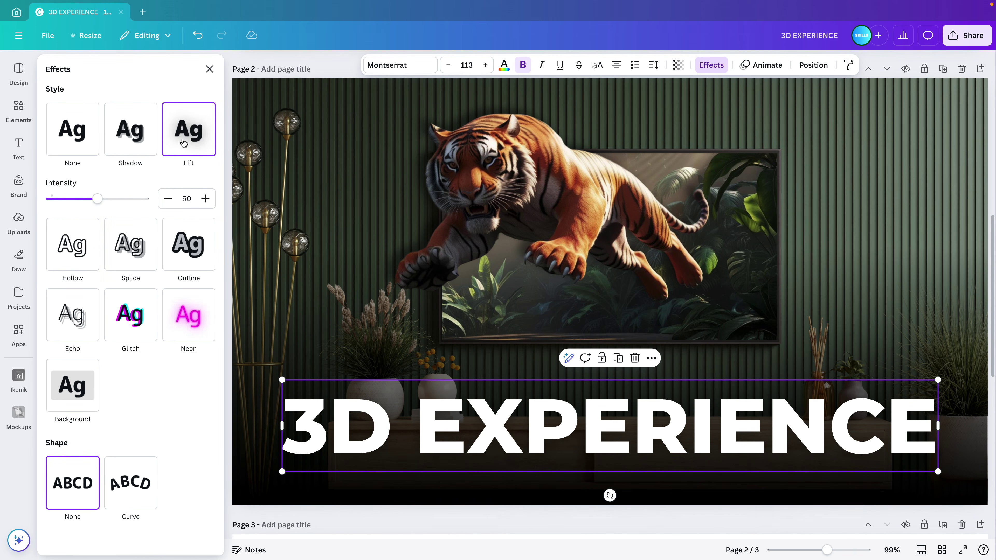
{"action": "left_click", "coordinate": [188, 325]}
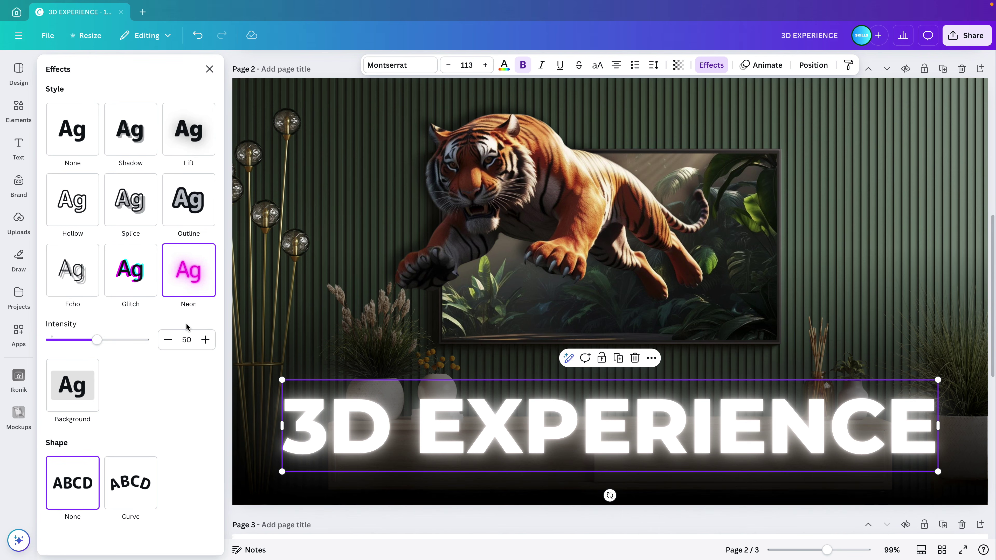
{"action": "left_click_drag", "start_coordinate": [96, 340], "coordinate": [273, 355]}
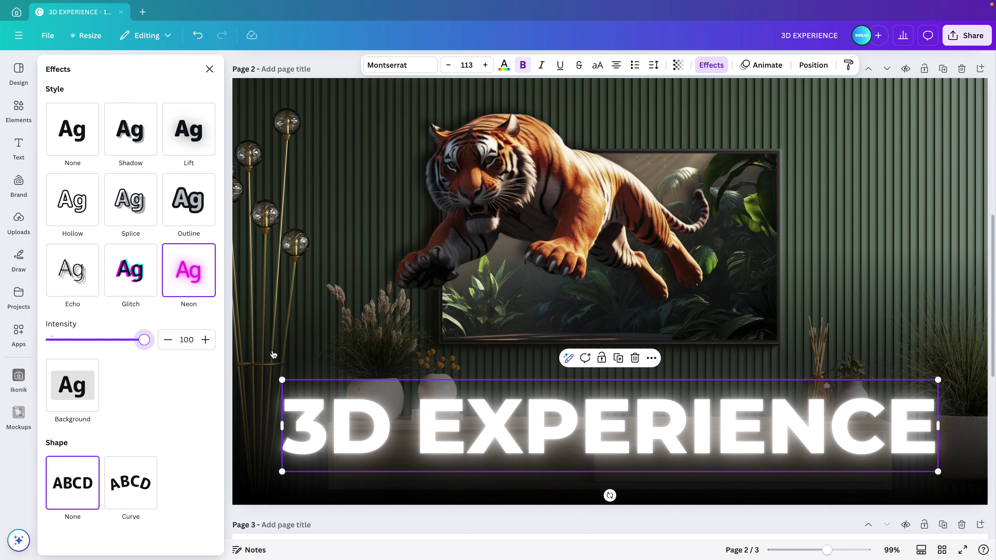
Step: Try the Retro palette's orange on the title, and settle on the orange-brown from the tiger image's photo colors
{"action": "left_click", "coordinate": [504, 65]}
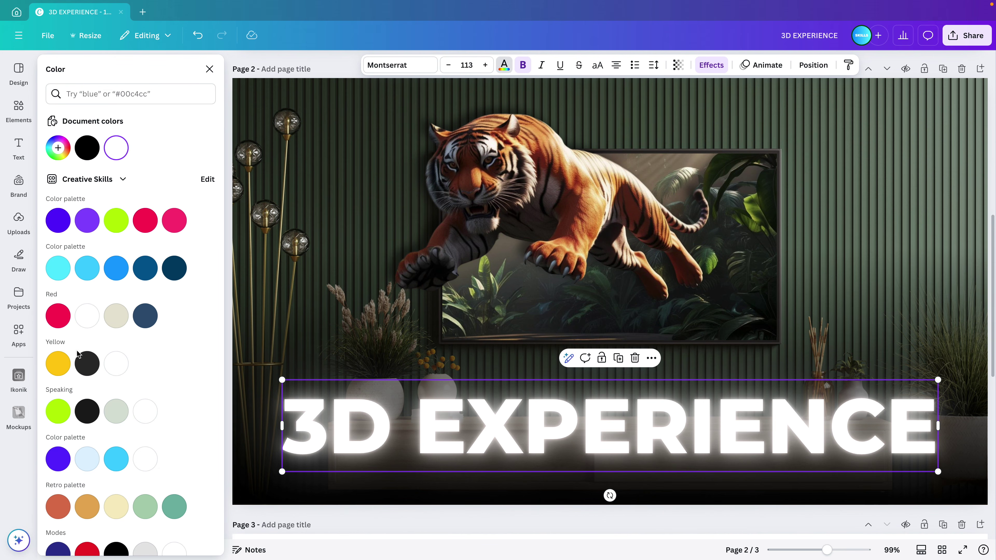
{"action": "left_click", "coordinate": [87, 507]}
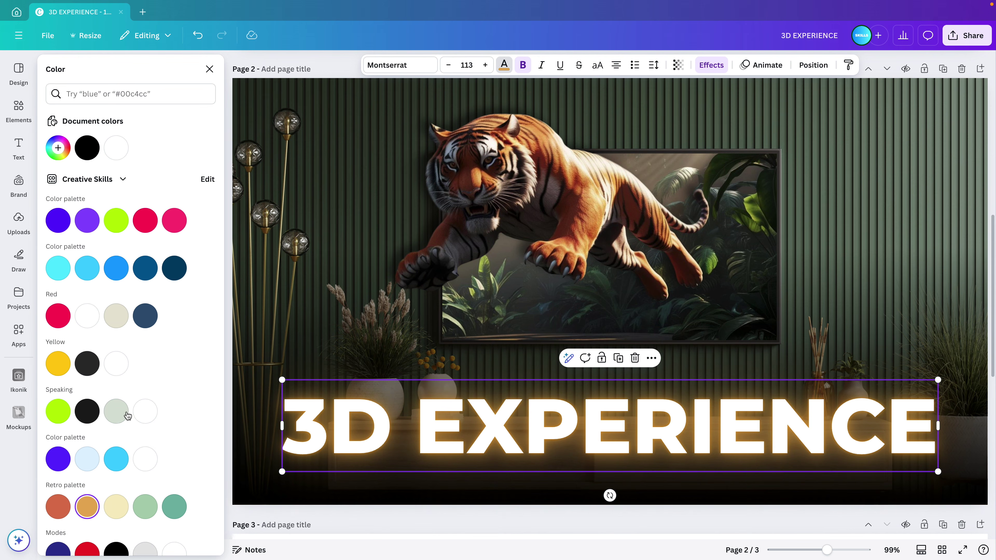
{"action": "scroll", "coordinate": [129, 410], "scroll_direction": "down", "scroll_amount": 7}
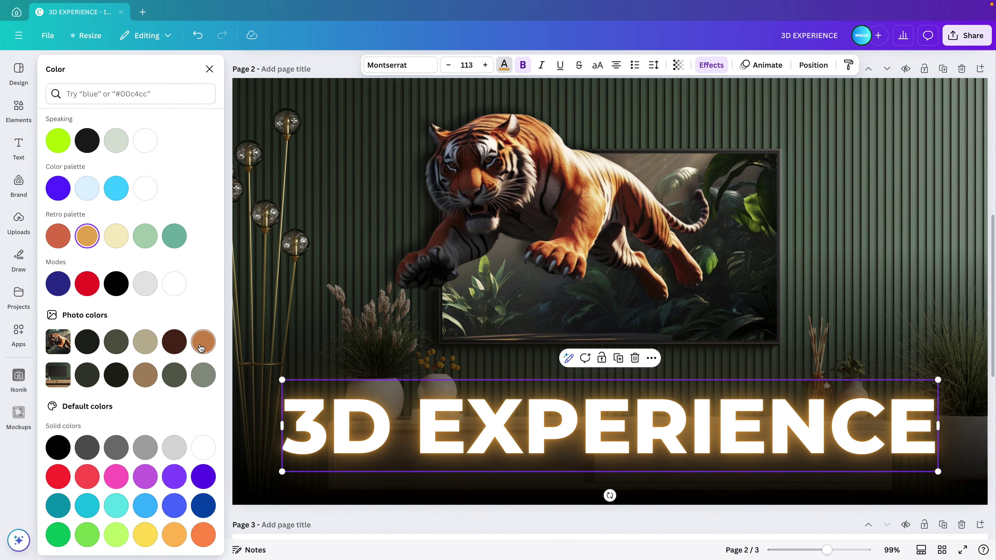
{"action": "left_click", "coordinate": [200, 348]}
{"action": "scroll", "coordinate": [169, 362], "scroll_direction": "up", "scroll_amount": 7}
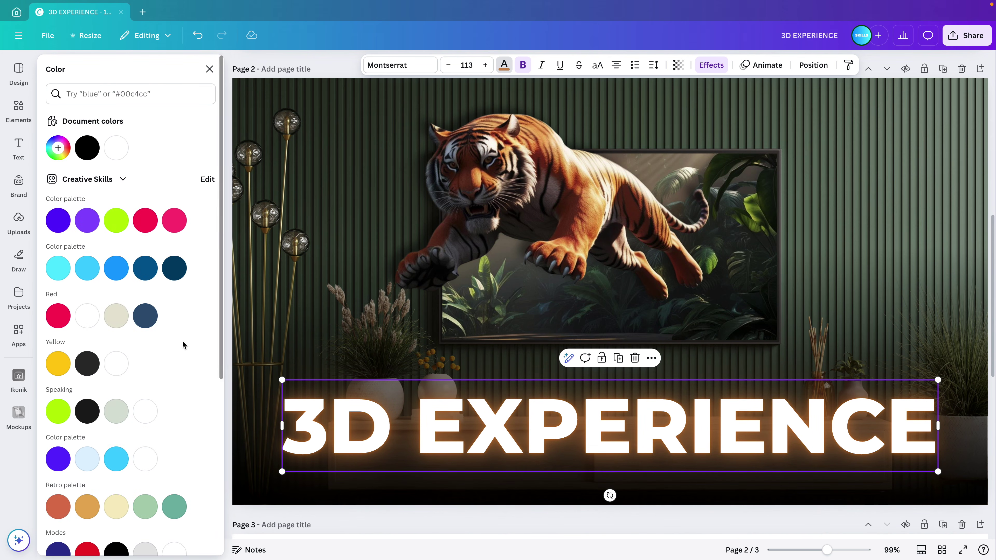
Step: Deselect the title and view page 2 in full-screen presentation mode
{"action": "left_click", "coordinate": [950, 235]}
{"action": "scroll", "coordinate": [949, 236], "scroll_direction": "down", "scroll_amount": 3}
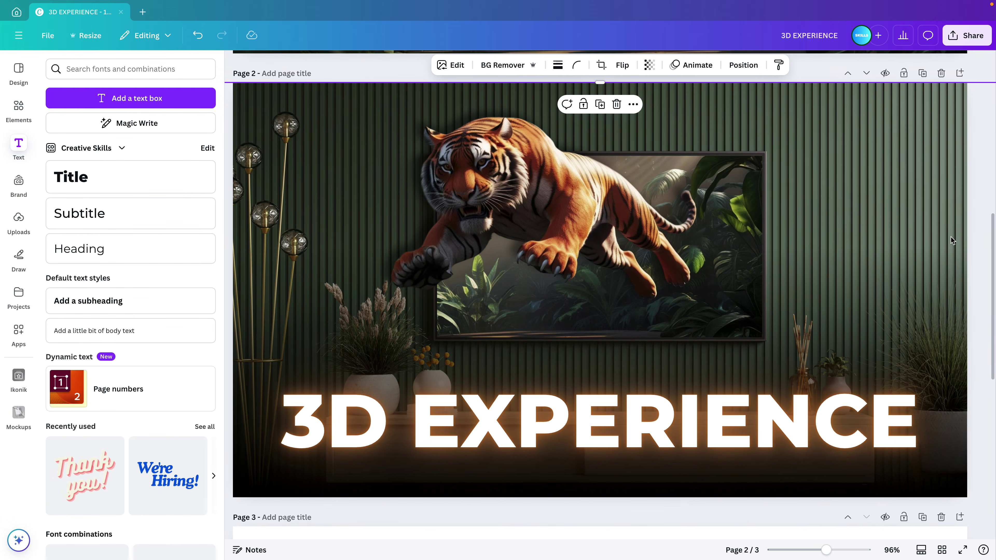
{"action": "left_click", "coordinate": [961, 548]}
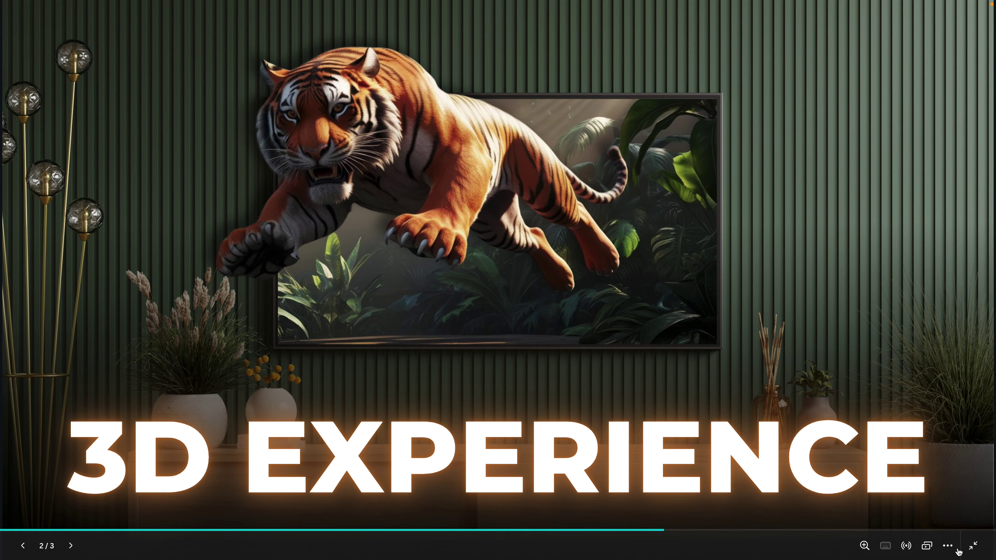